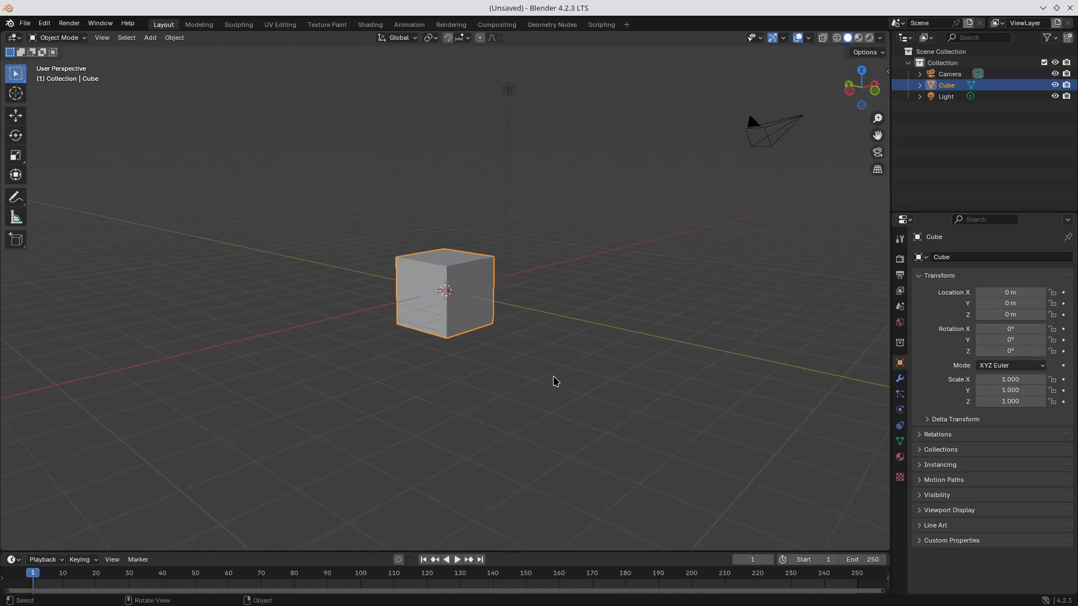
Step: Select the camera and the light one after the other to examine the default scene's objects
middle_drag(429, 402, 145, 390)
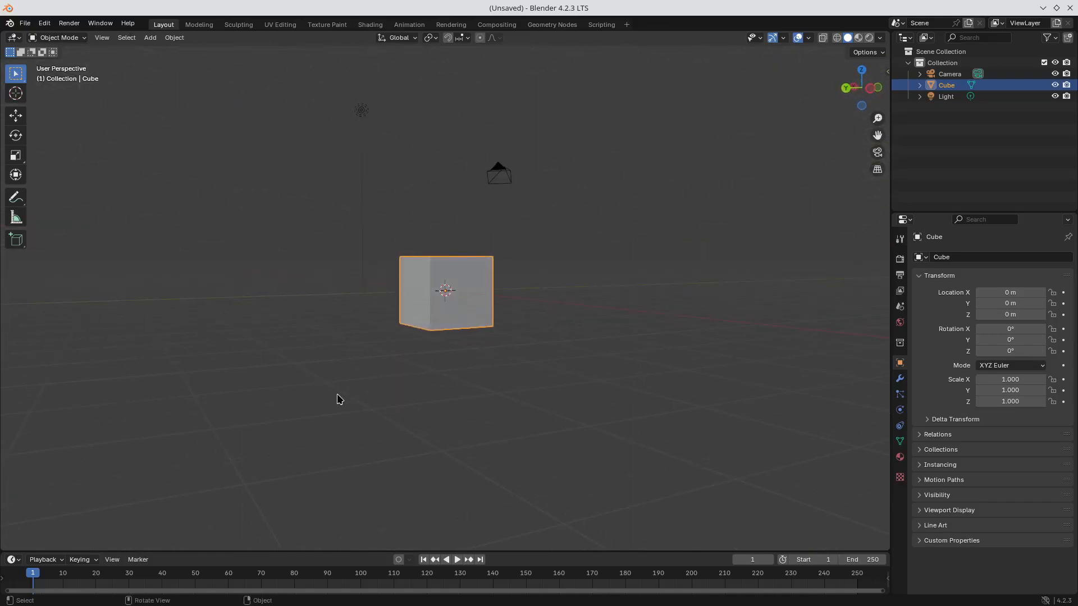
click(508, 175)
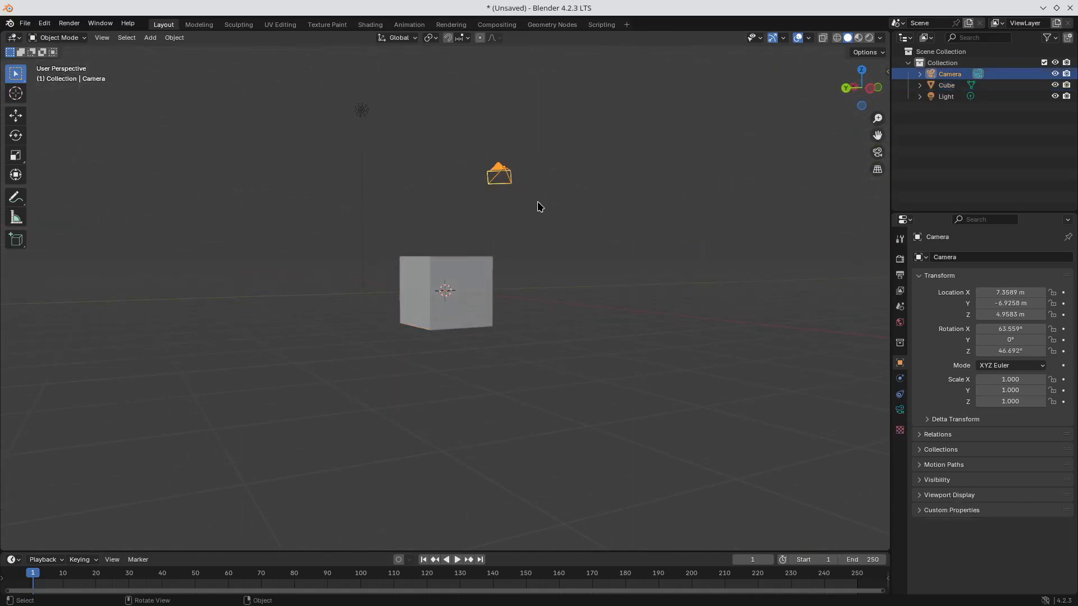
click(364, 111)
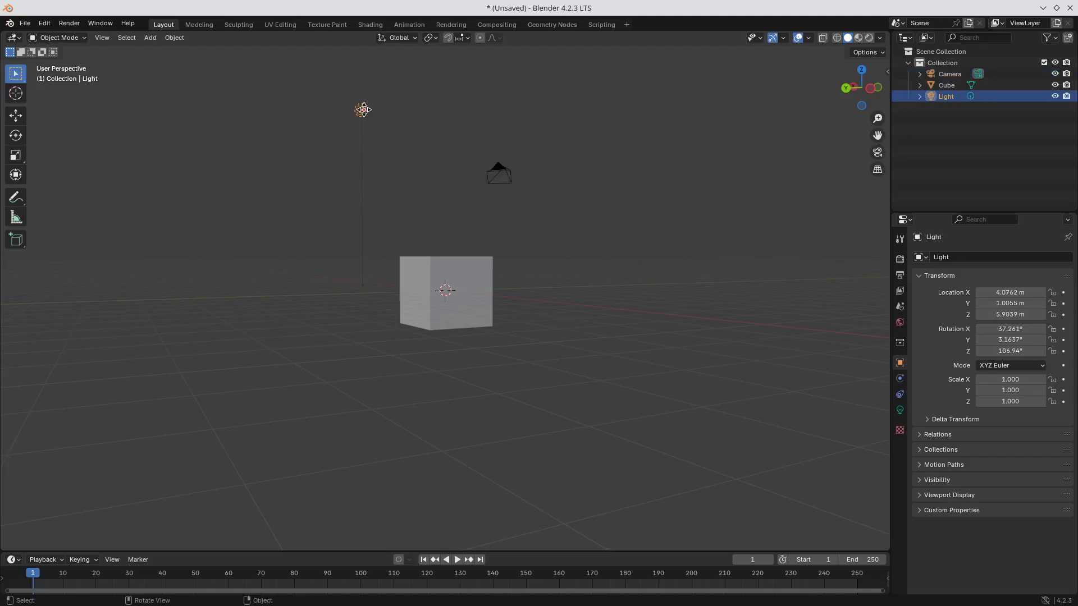
Step: Delete the default cube from the scene
click(467, 312)
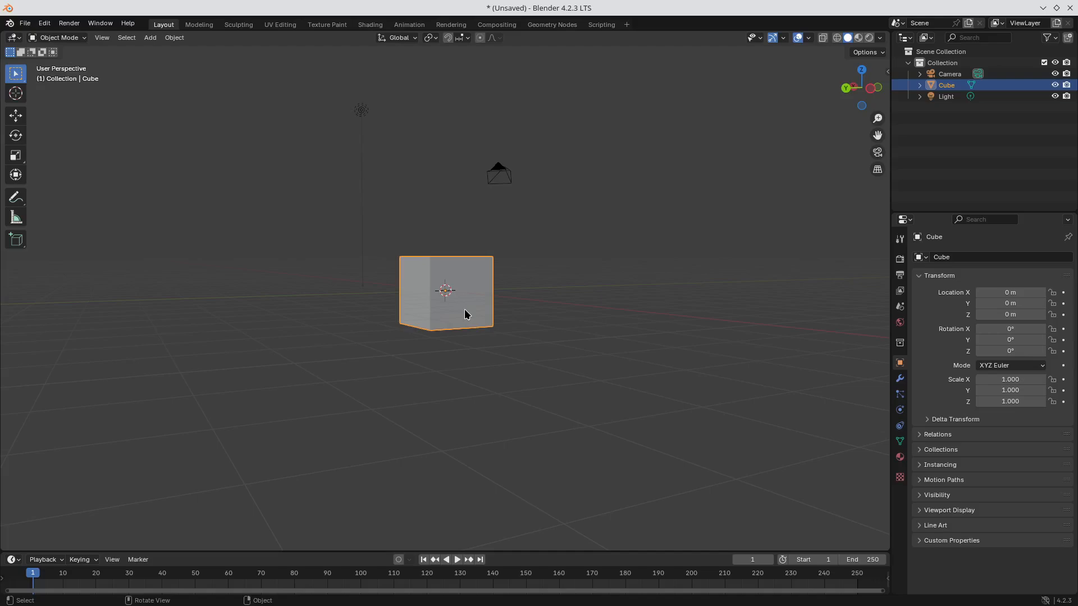
middle_drag(371, 400, 509, 422)
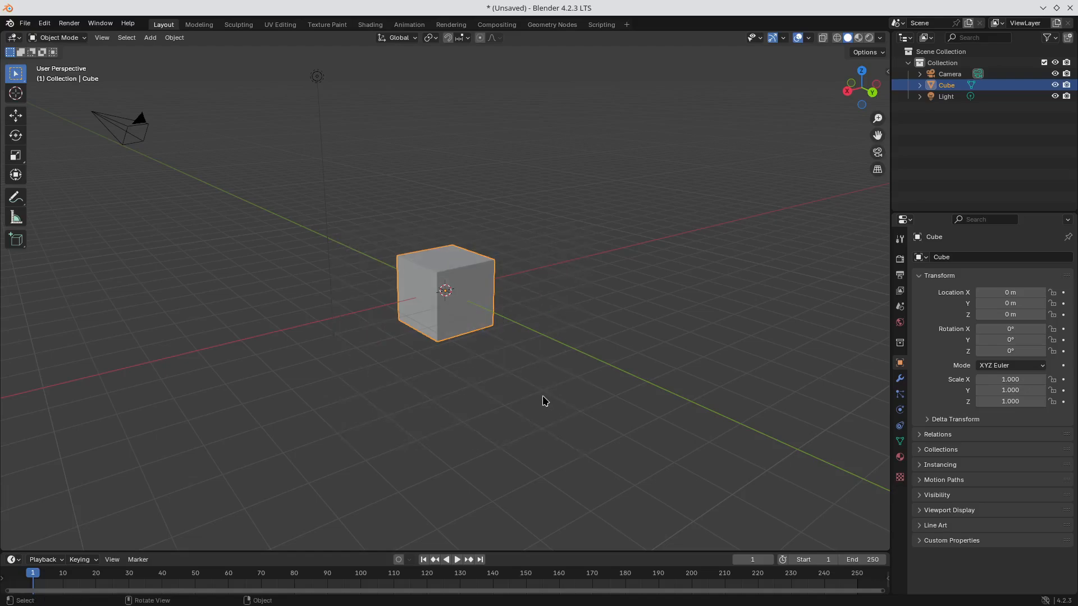
right_click(439, 273)
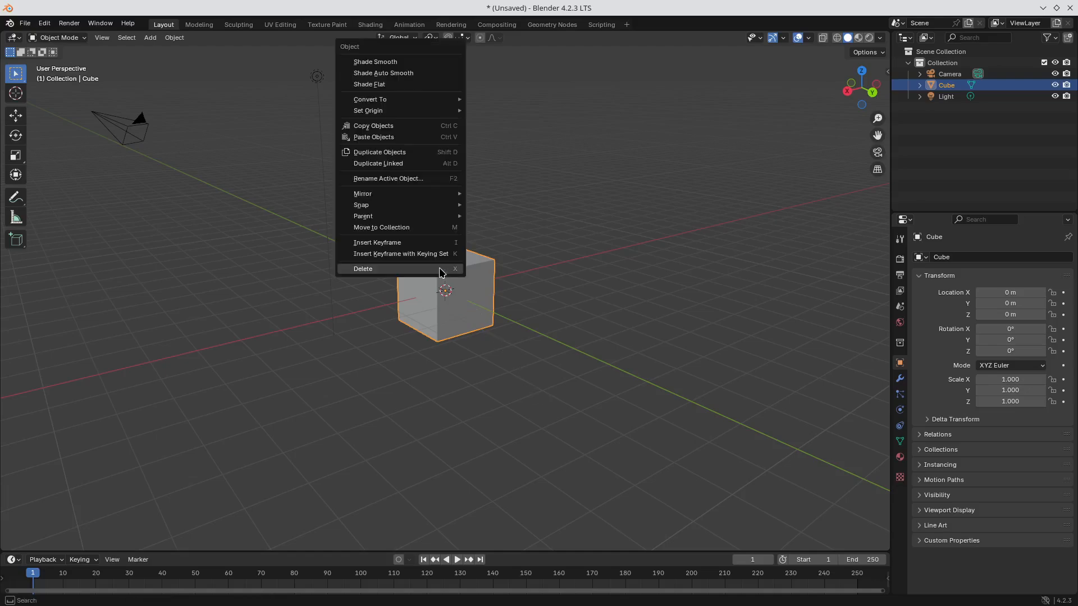
click(362, 270)
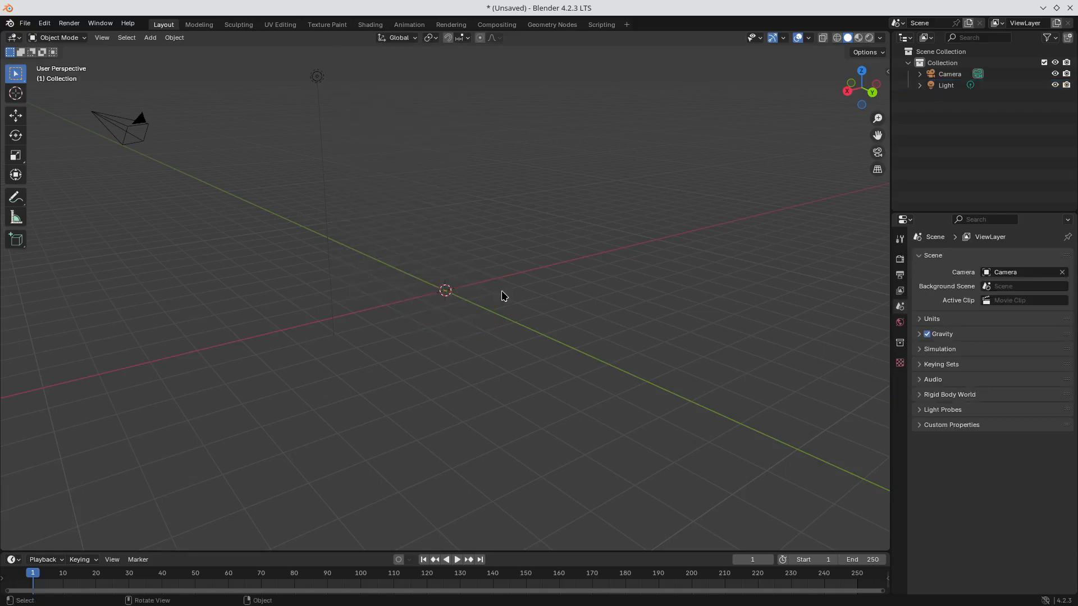
Step: Add a UV sphere mesh at the world origin
middle_drag(579, 243, 540, 257)
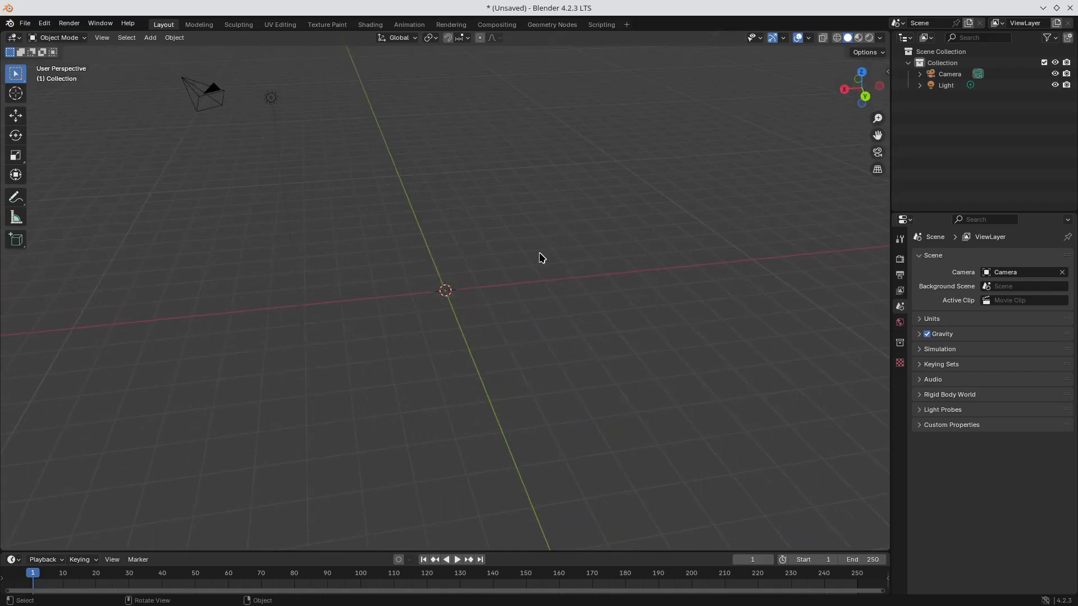
key(shift+a)
mouse_move(547, 253)
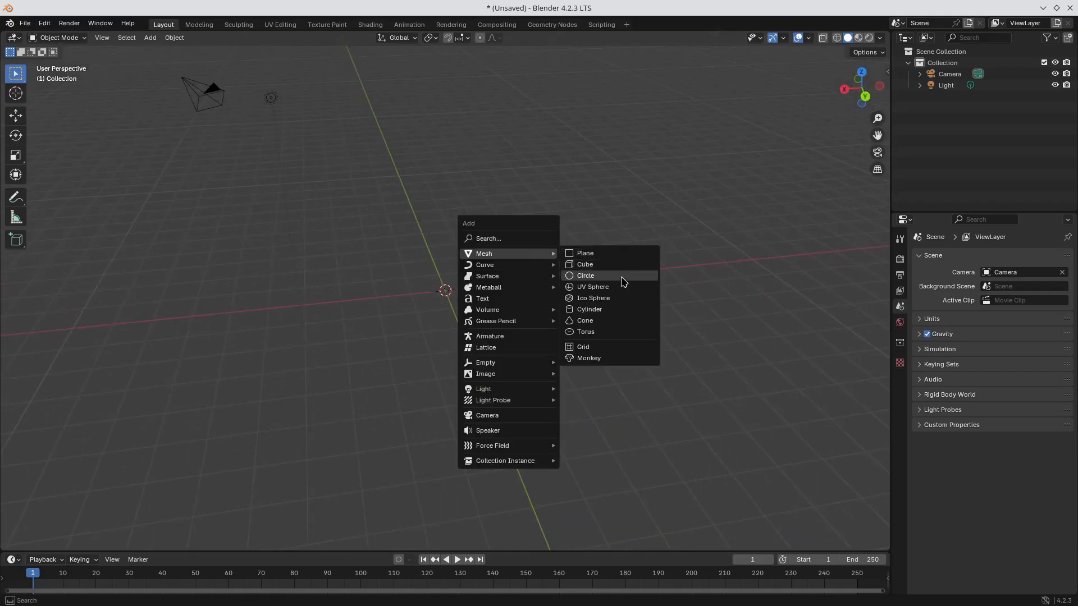
click(602, 287)
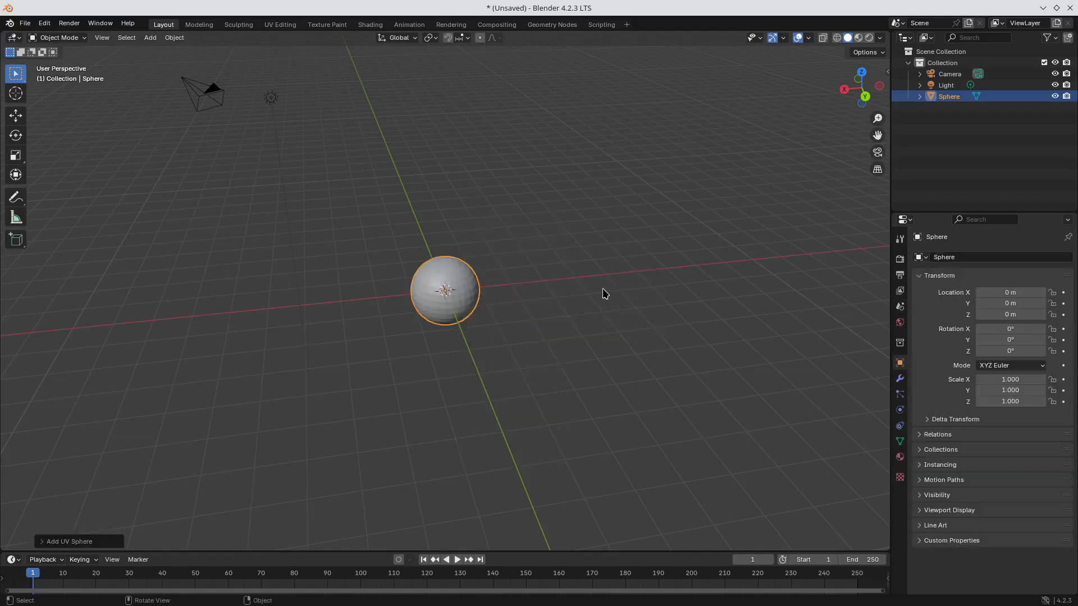
scroll(474, 308, up, 5)
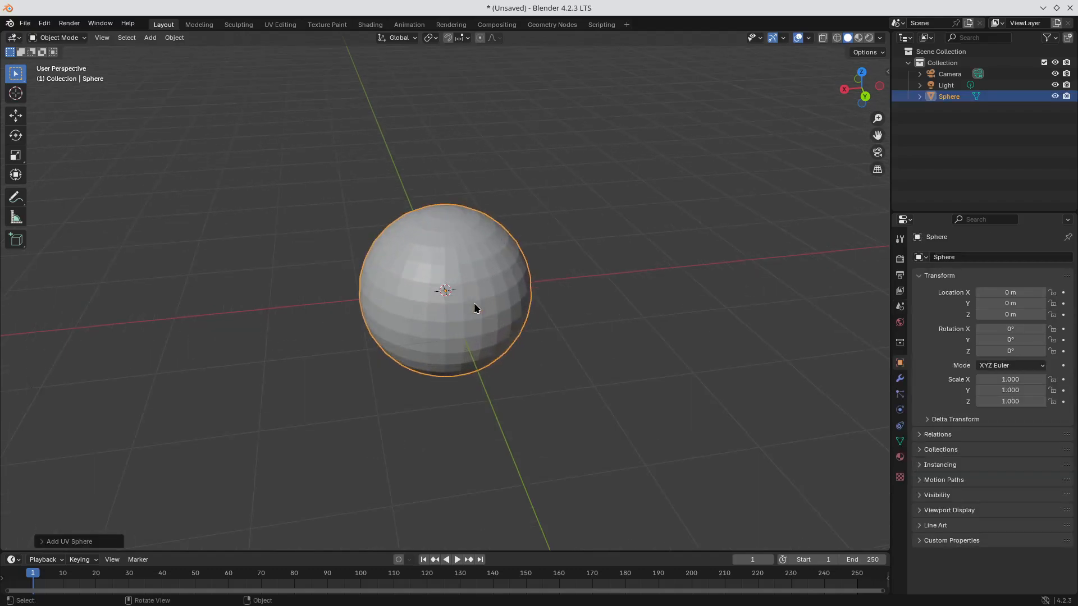
Step: In Edit Mode, select a patch of vertices around the sphere's middle and extrude it outward toward negative X
click(72, 39)
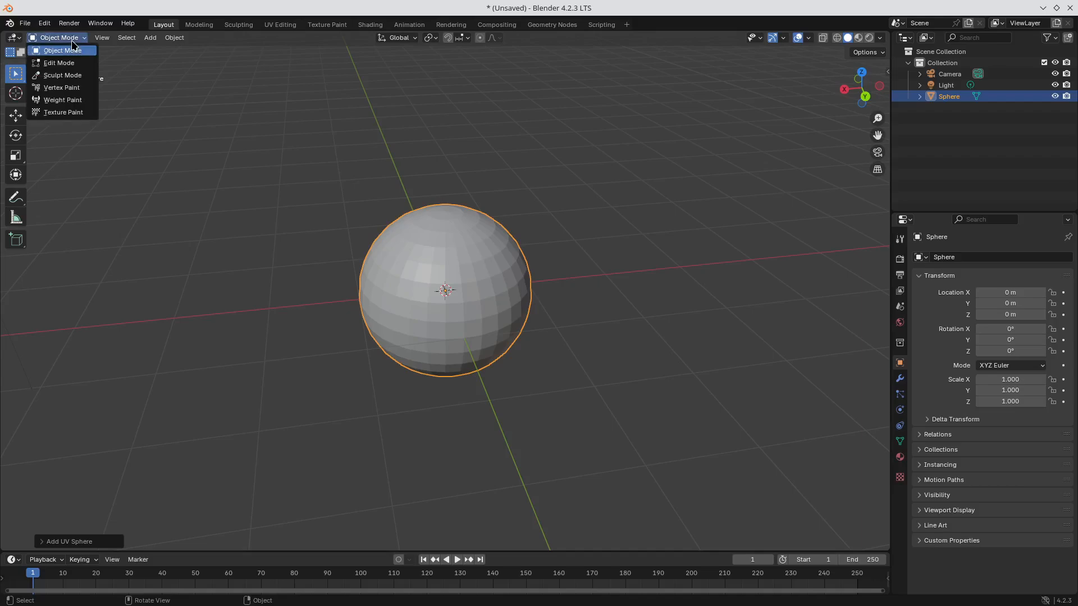
click(45, 66)
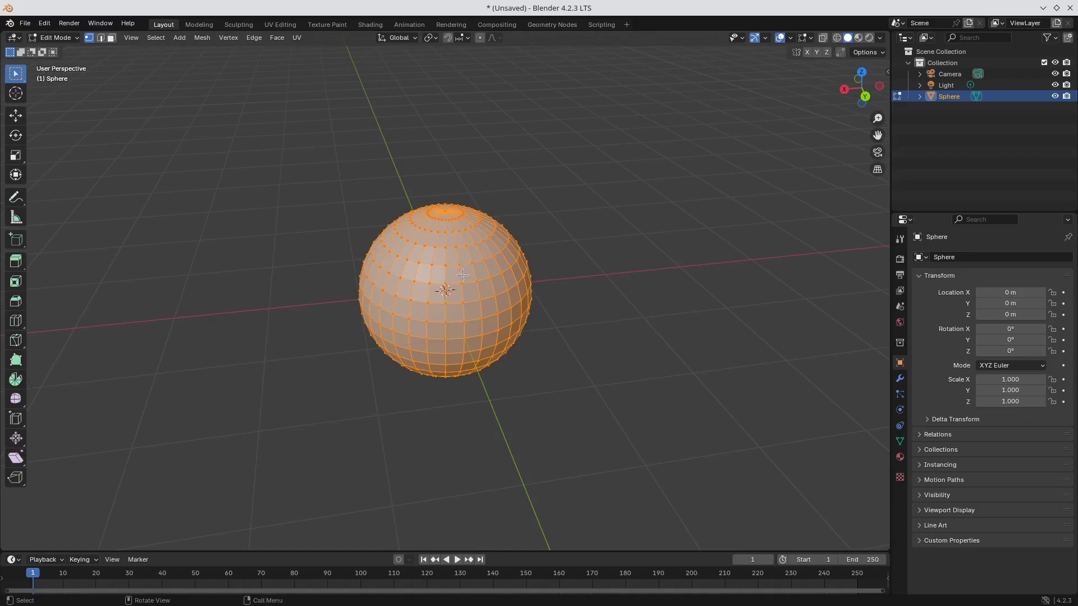
click(435, 285)
drag(424, 280, 535, 335)
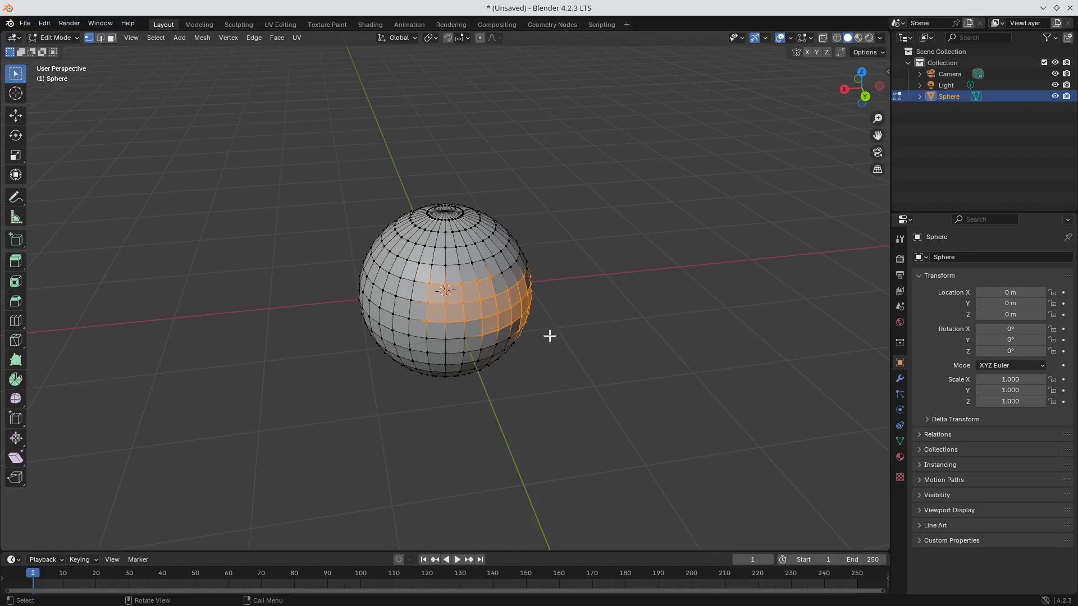
key(e)
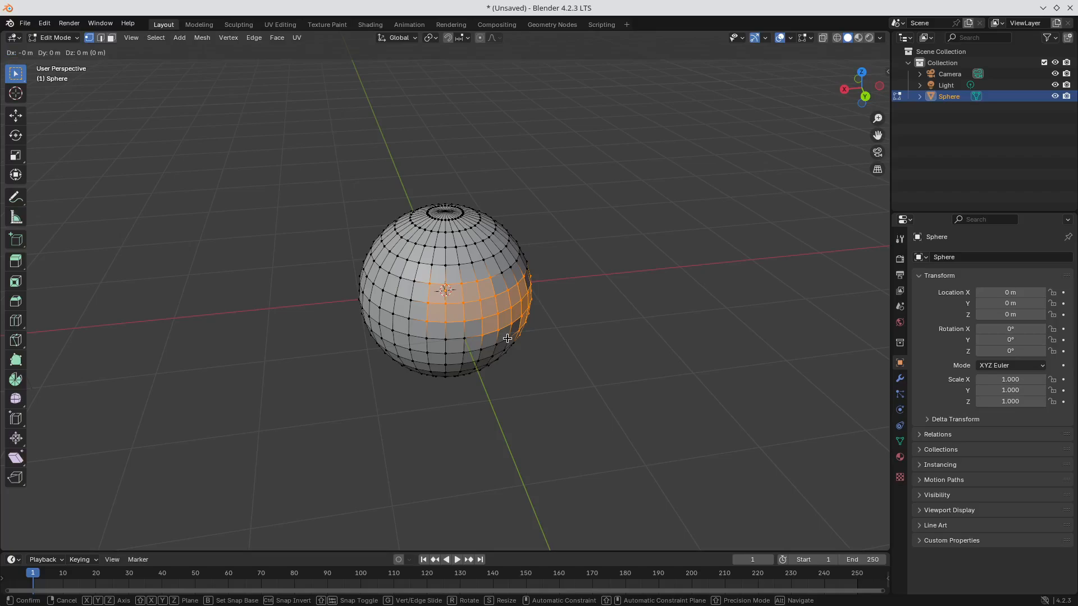
click(536, 431)
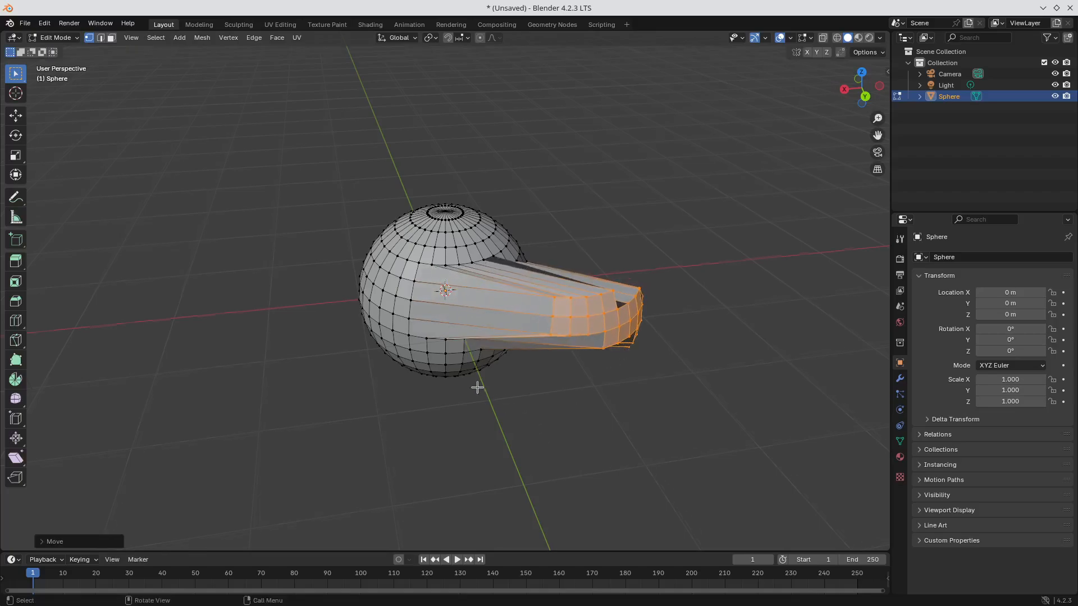
middle_drag(479, 385, 872, 340)
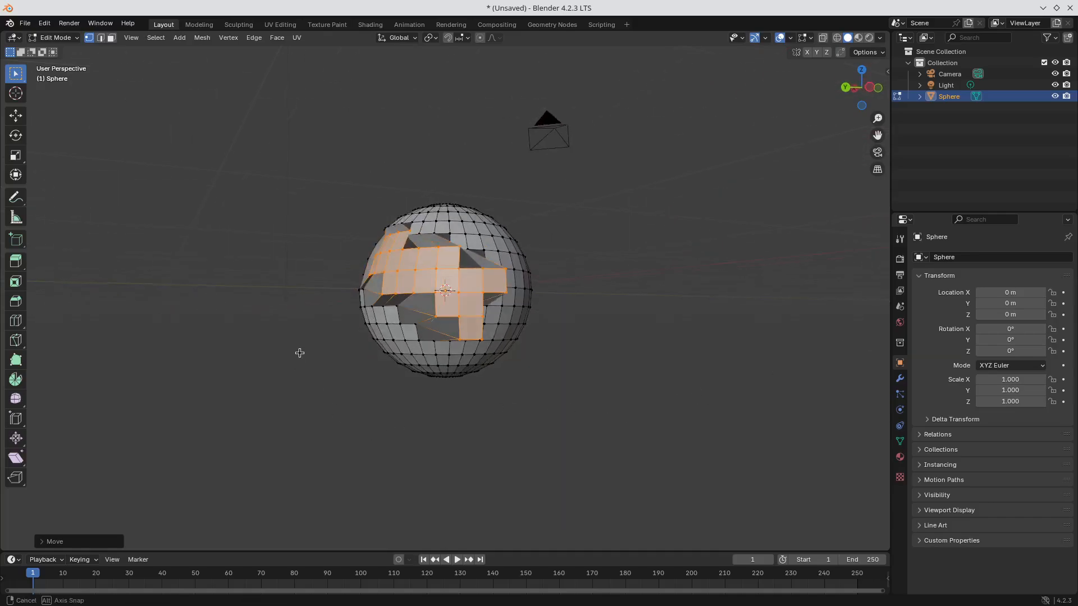
middle_drag(298, 354, 856, 377)
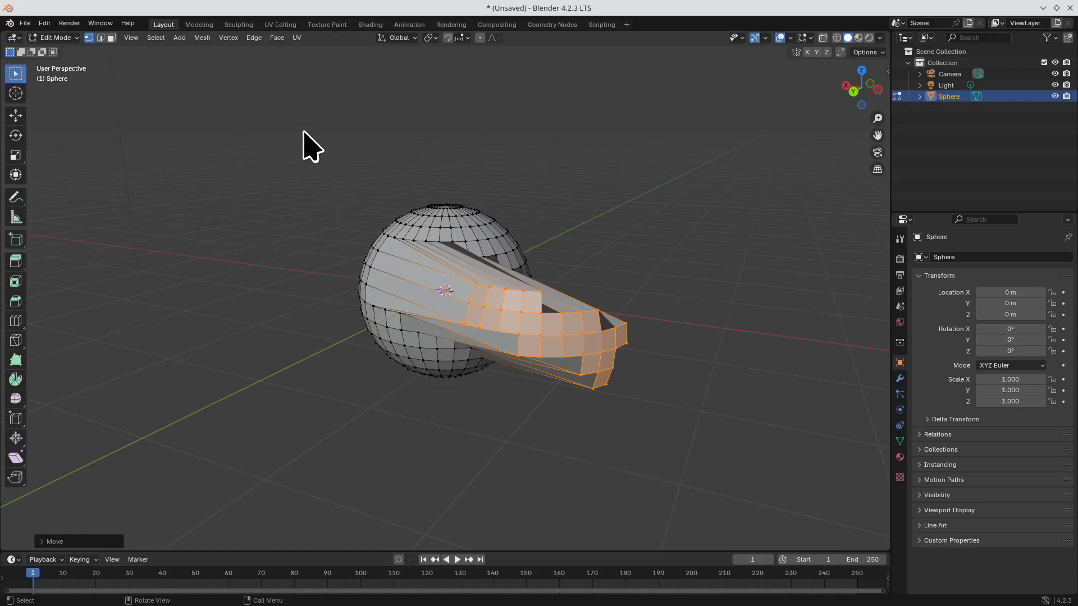
Step: Select the whole visible mesh, enlarge the timeline area and try to insert keyframes for All Channels at frame 1
drag(304, 132, 689, 525)
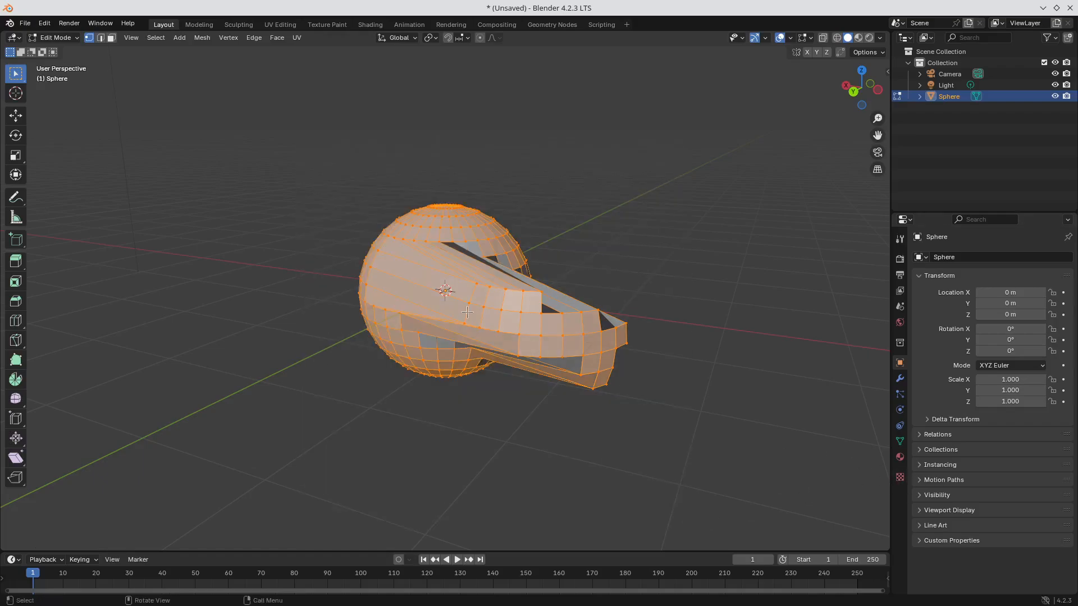
middle_drag(620, 298, 208, 281)
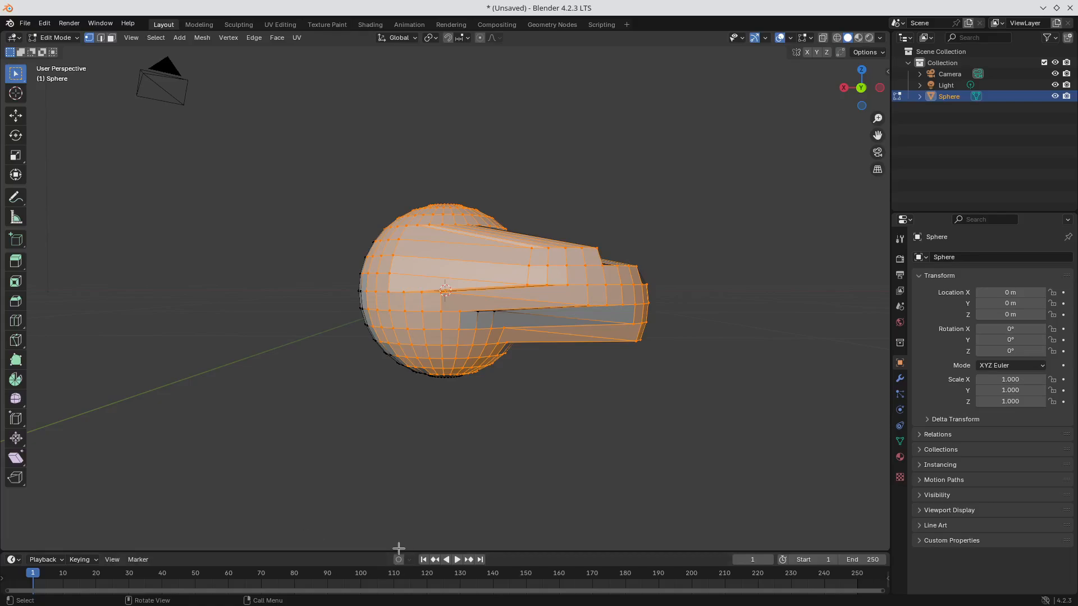
drag(375, 552, 386, 401)
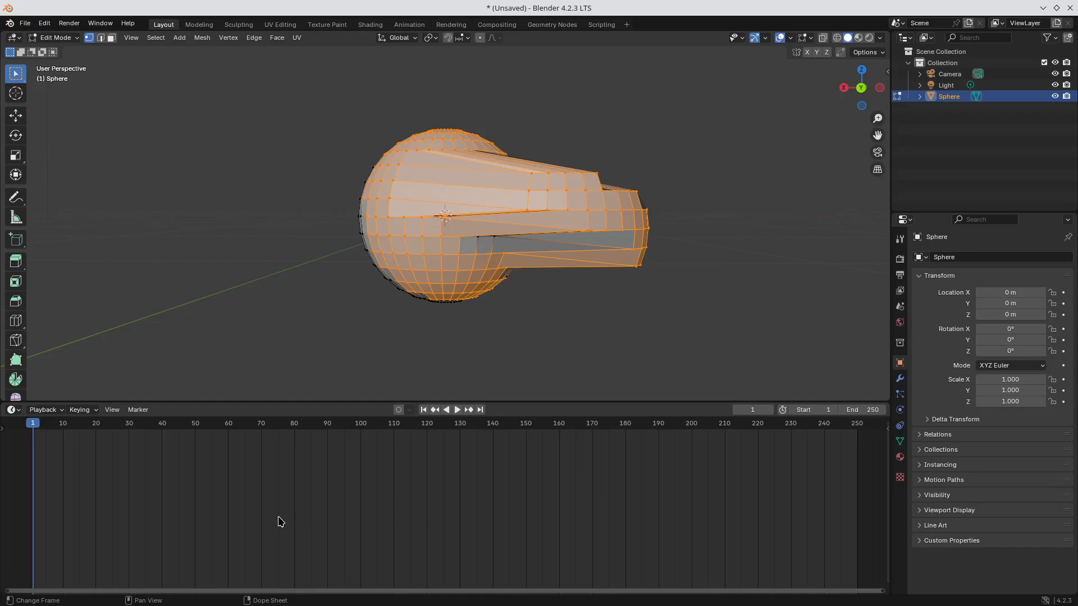
key(i)
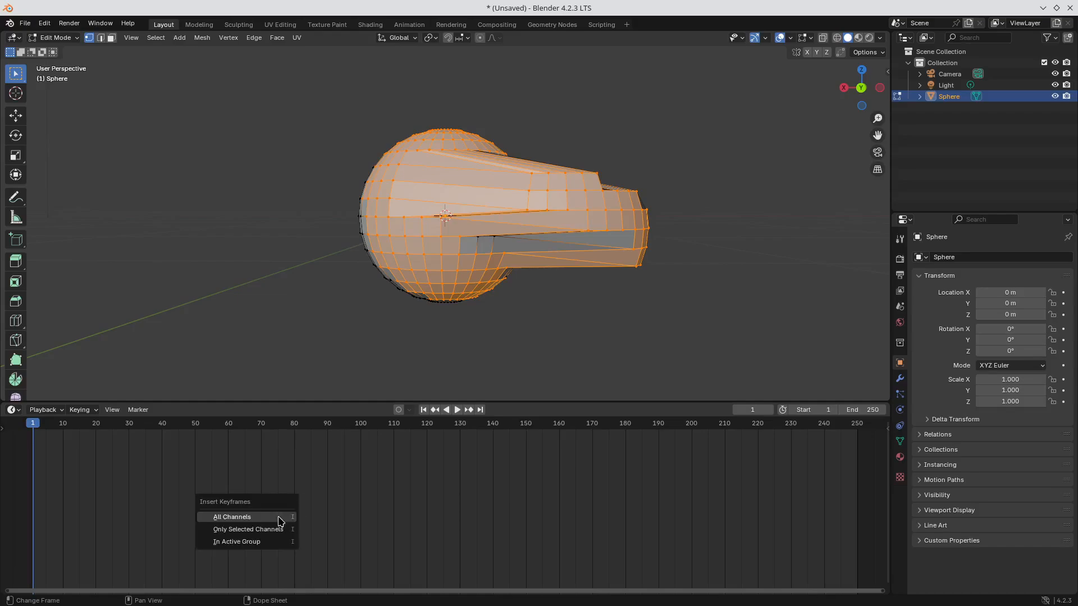
click(243, 518)
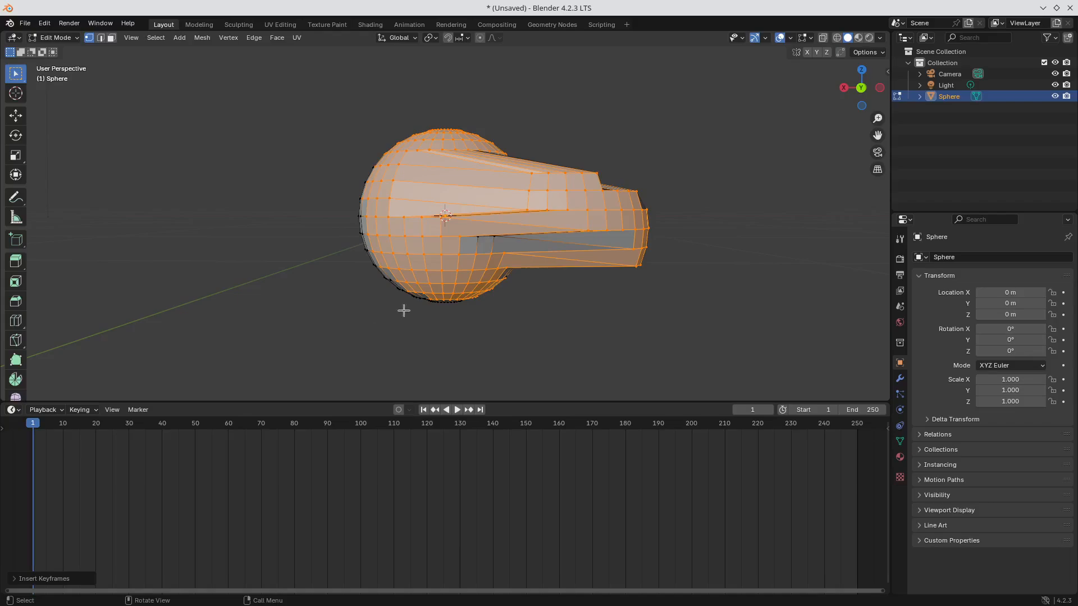
Step: Return to Object Mode and move the extruded sphere to about X -4.53 m, Y -0.20 m, Z -0.22 m
scroll(412, 308, down, 2)
scroll(412, 308, down, 1)
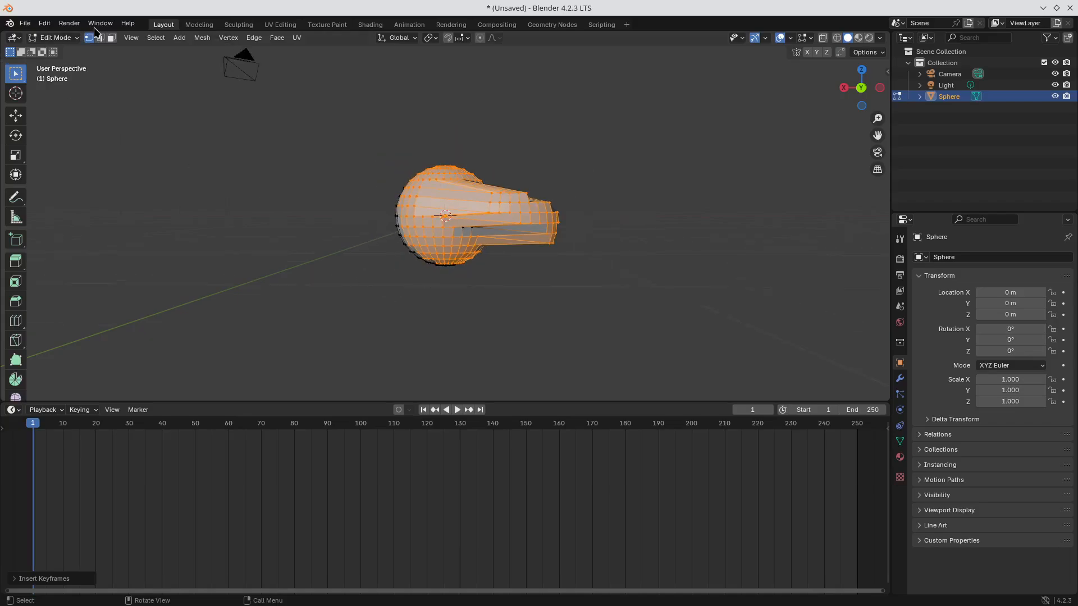
click(73, 41)
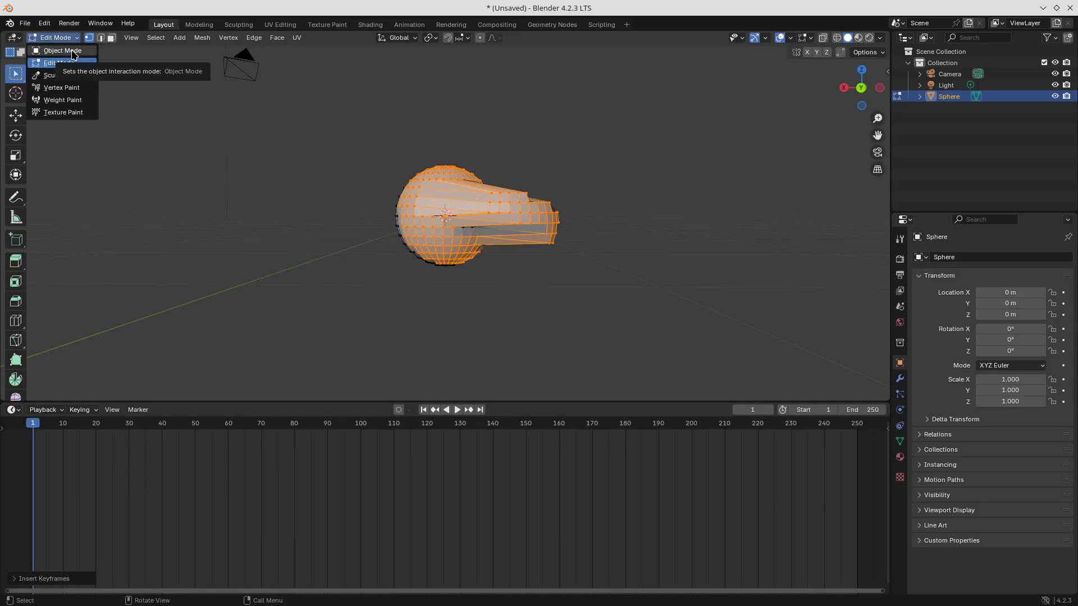
click(72, 51)
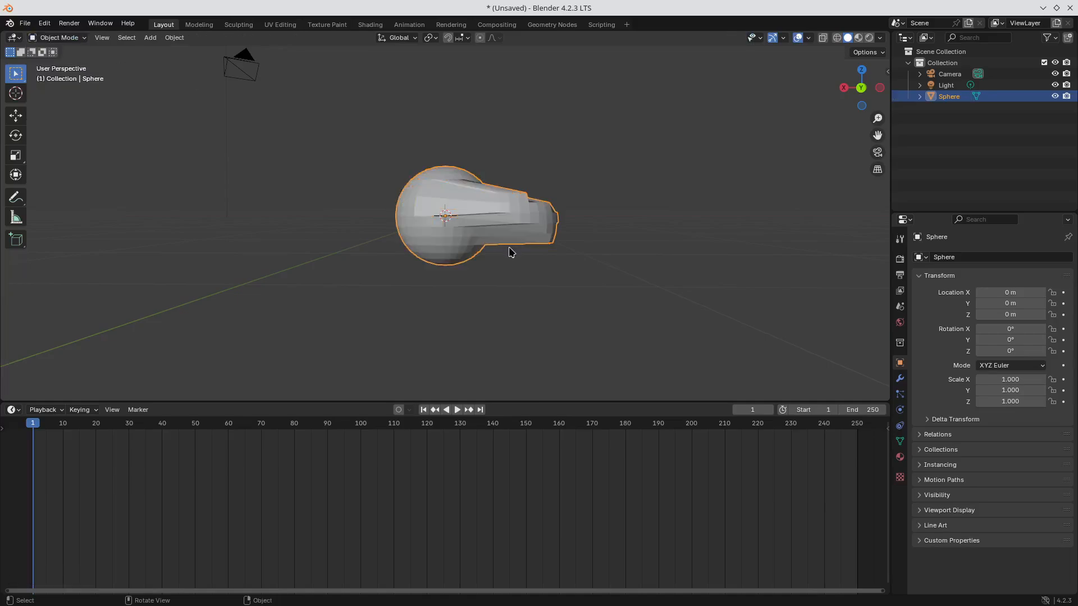
key(g)
click(733, 259)
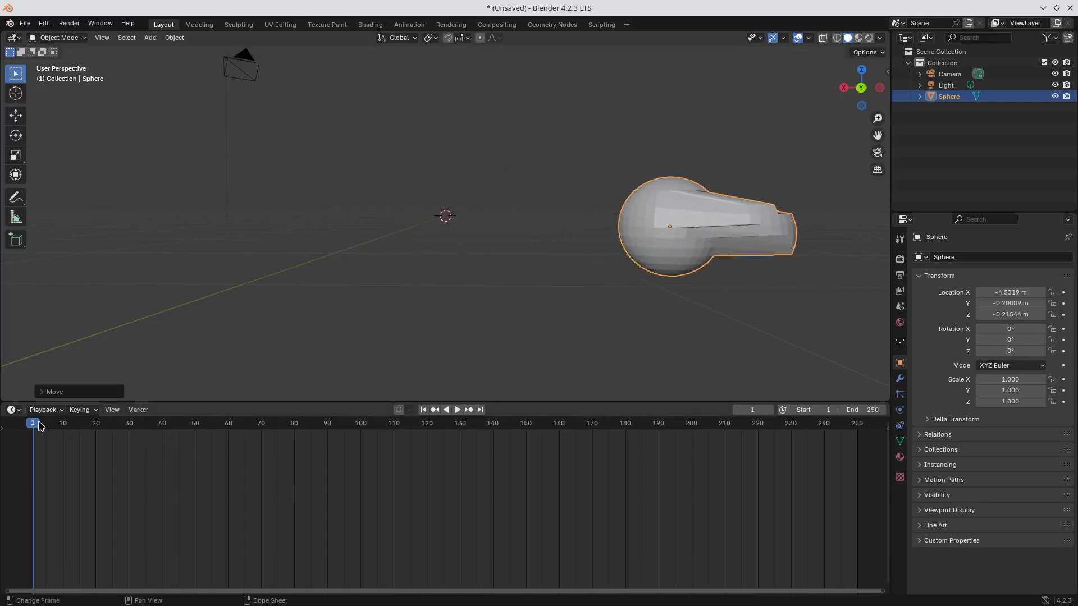
Step: At frame 0, turn on Auto Keying and move the sphere to about X -3.04 m, Y -0.14 m, Z 0.10 m
mouse_move(39, 426)
mouse_down()
mouse_move(110, 432)
mouse_move(30, 430)
mouse_up()
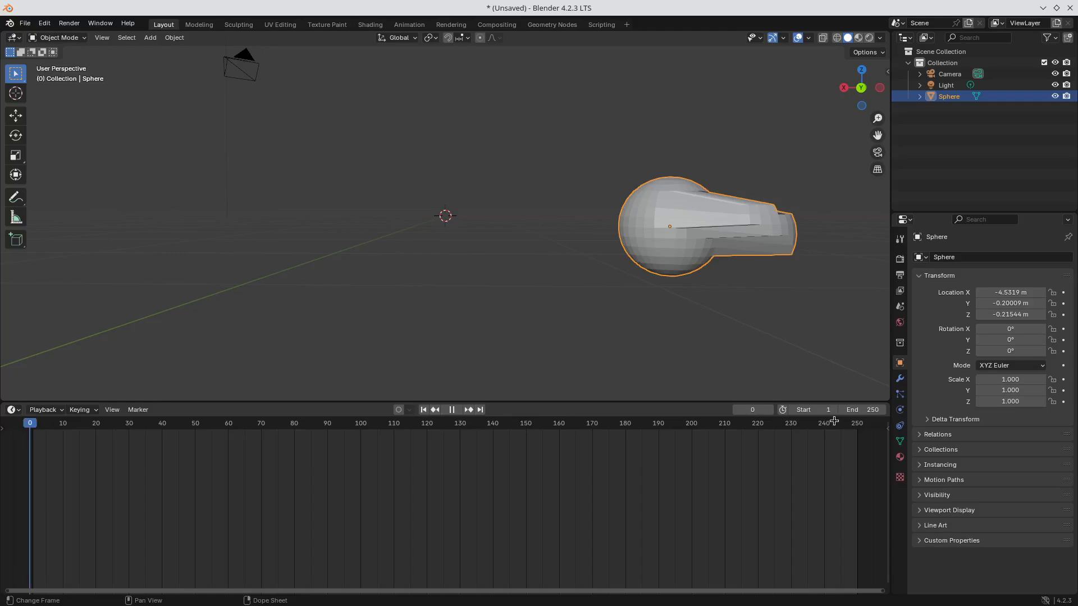
click(400, 410)
drag(674, 242, 657, 243)
key(g)
click(599, 230)
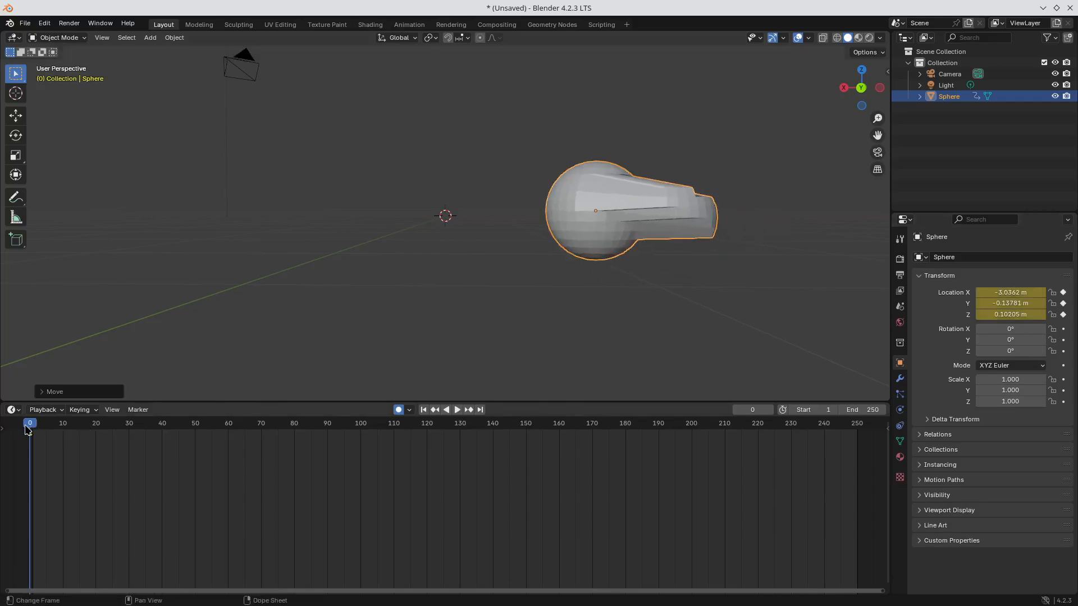
Step: At frame 10, move the sphere to about X 1.64 m, Y 0.07 m, Z 0.17 m to record a second keyframe
drag(28, 430, 62, 431)
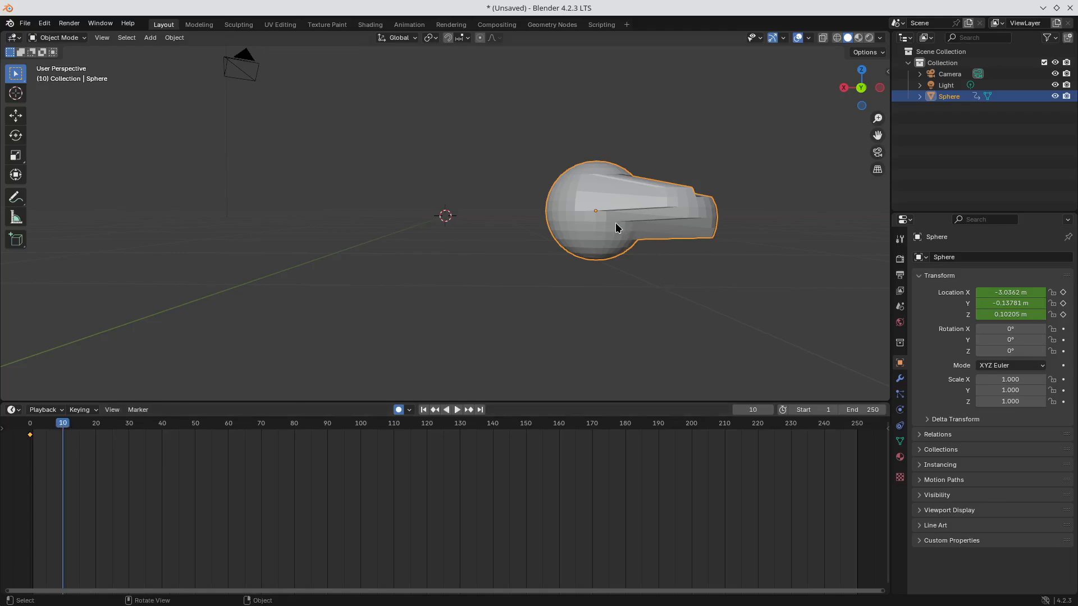
key(g)
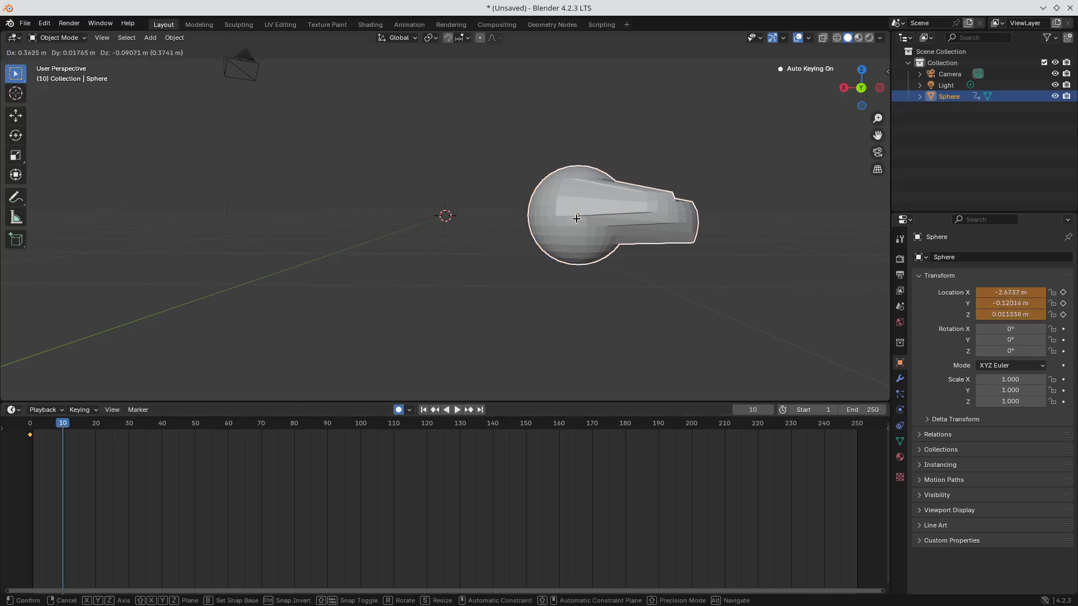
click(362, 209)
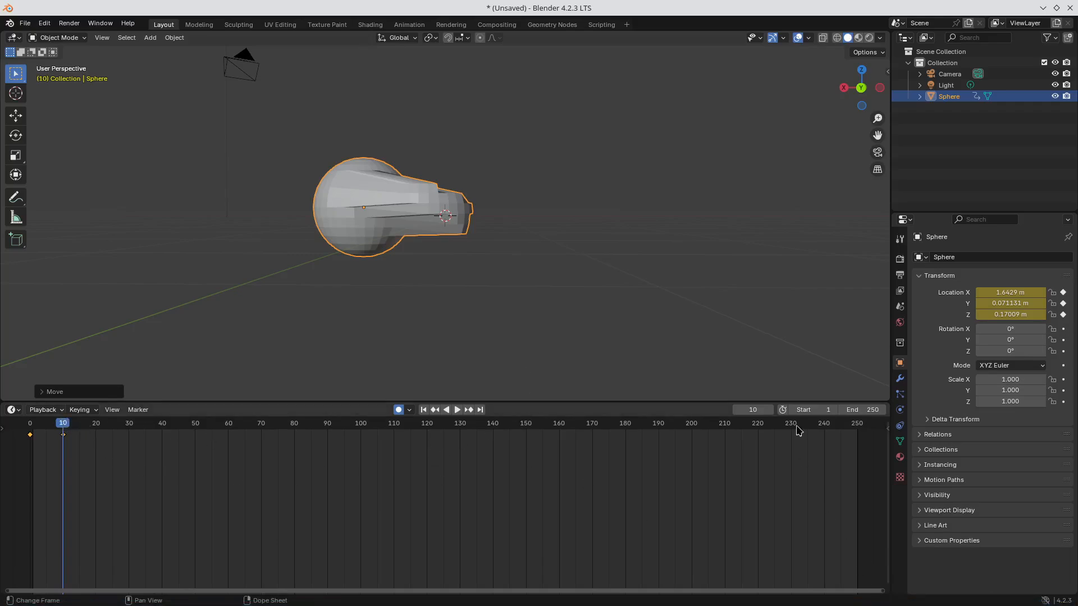
Step: Set the animation's end frame to 20 and play the animation
click(870, 411)
text(20)
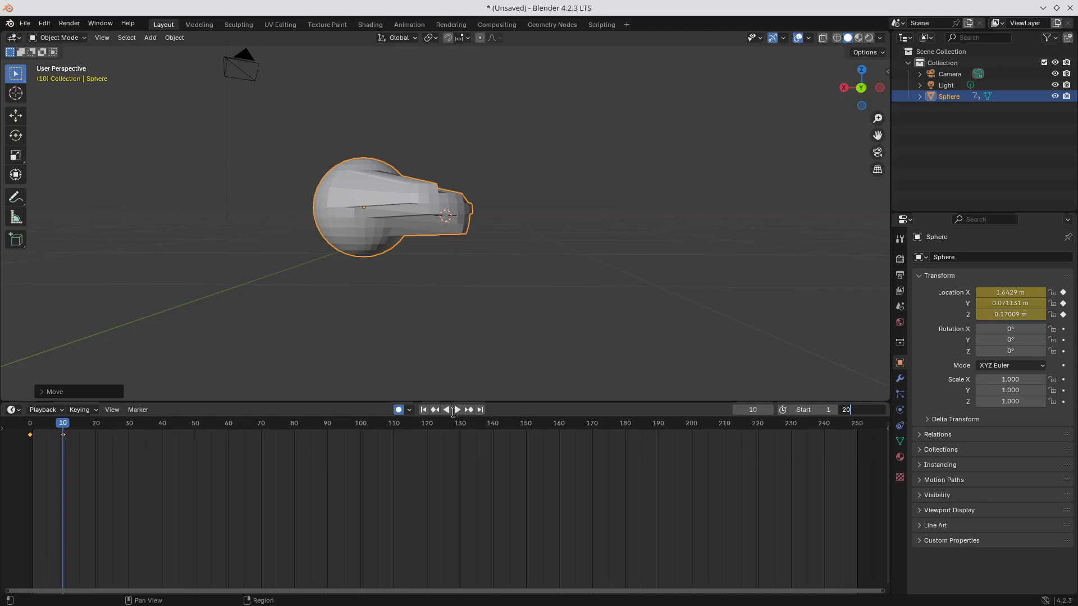
key(Return)
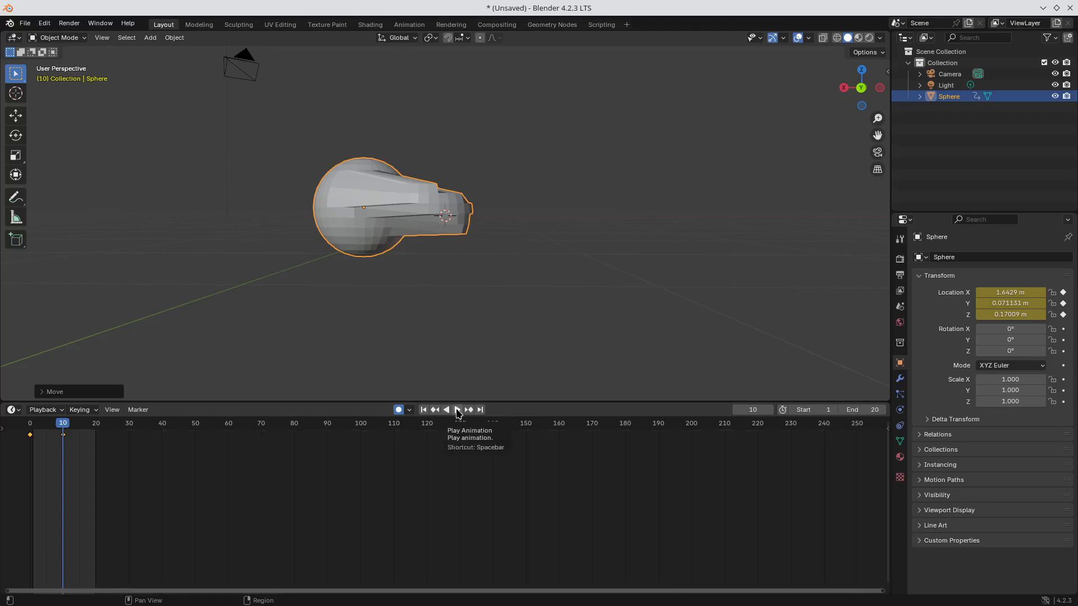
click(457, 411)
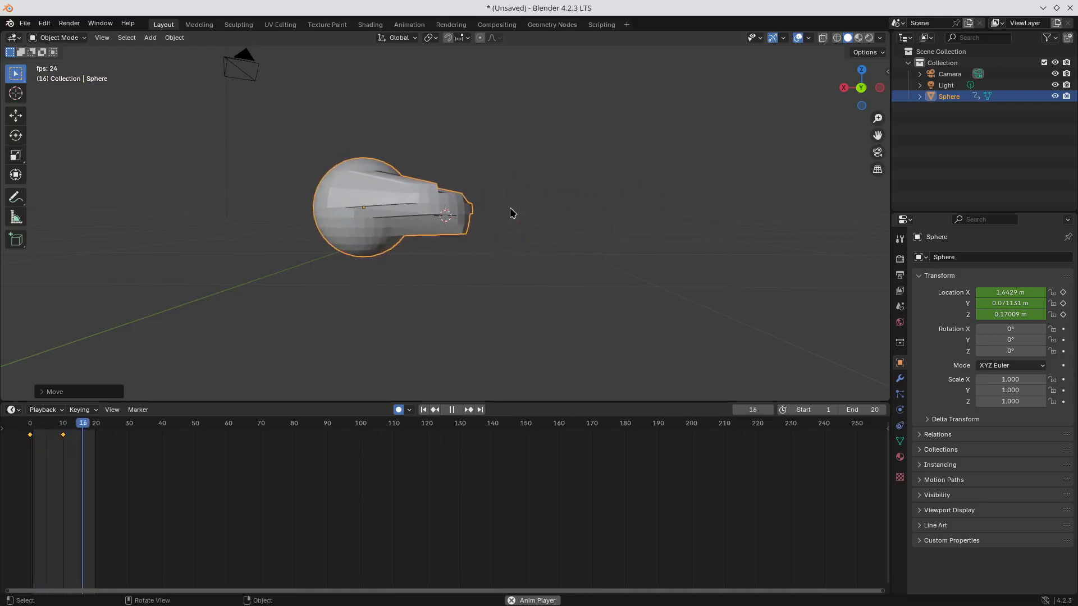
Step: Stop the animation playback and return the timeline to frame 0
middle_drag(426, 218, 438, 241)
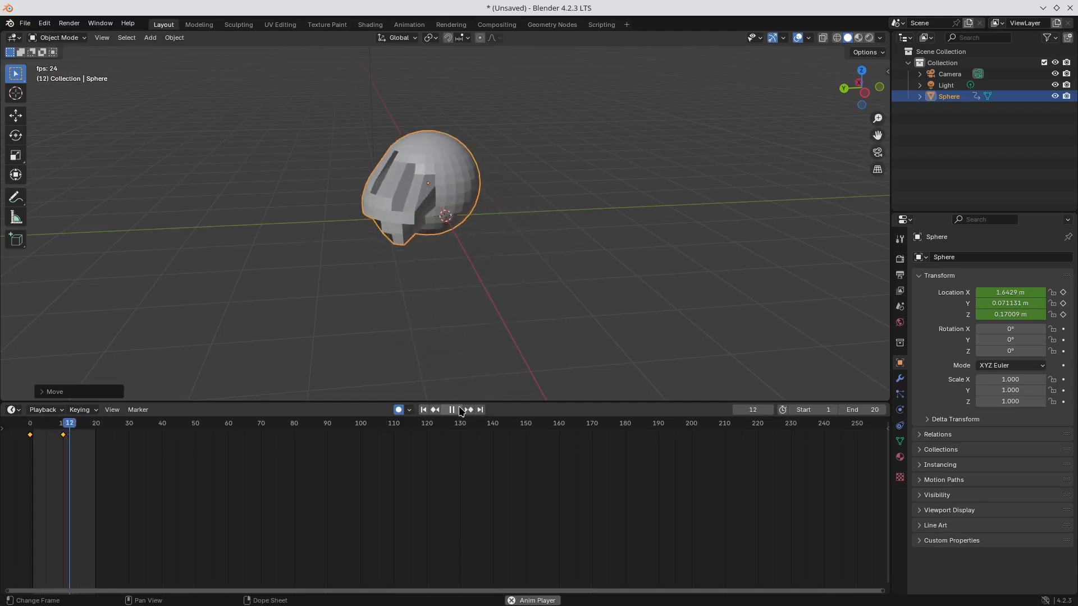
key(Escape)
drag(90, 426, 29, 425)
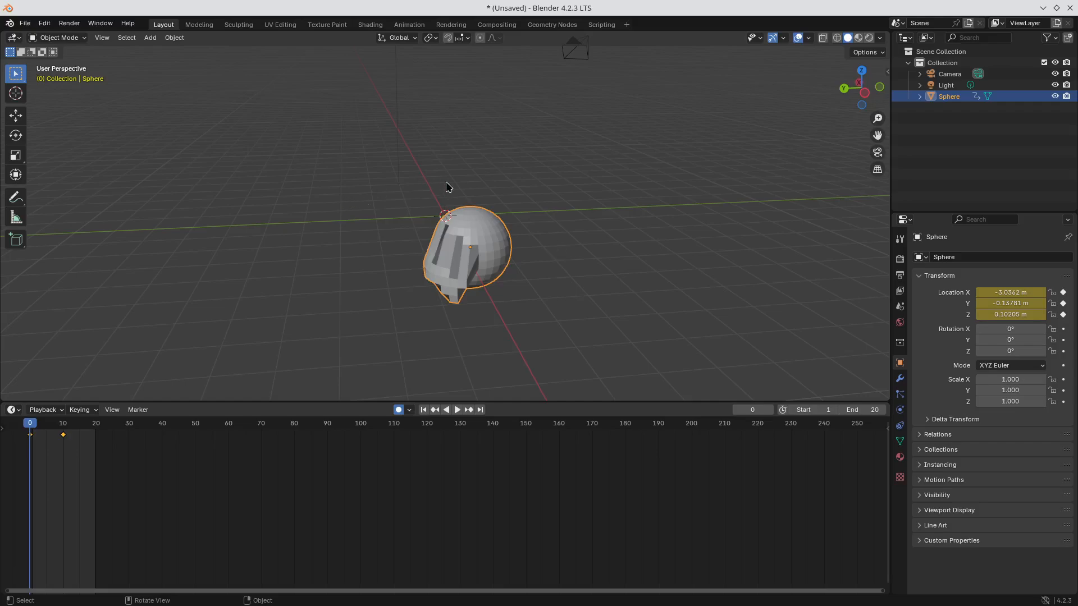
Step: Add a plane mesh at the origin and scale it uniformly to about 11.4 as a ground surface
key(shift+a)
mouse_move(410, 192)
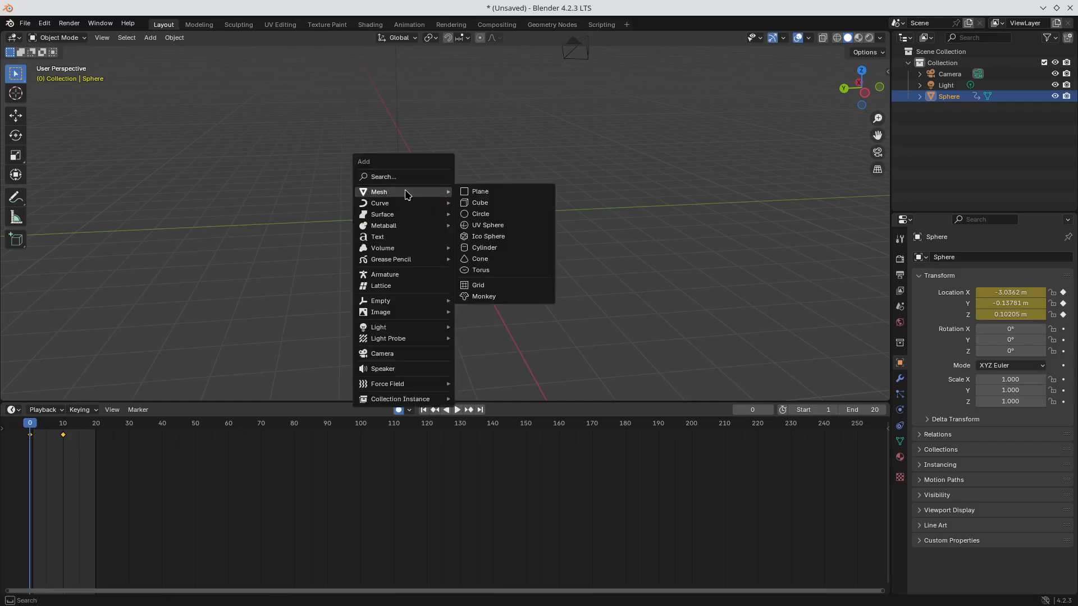
click(490, 192)
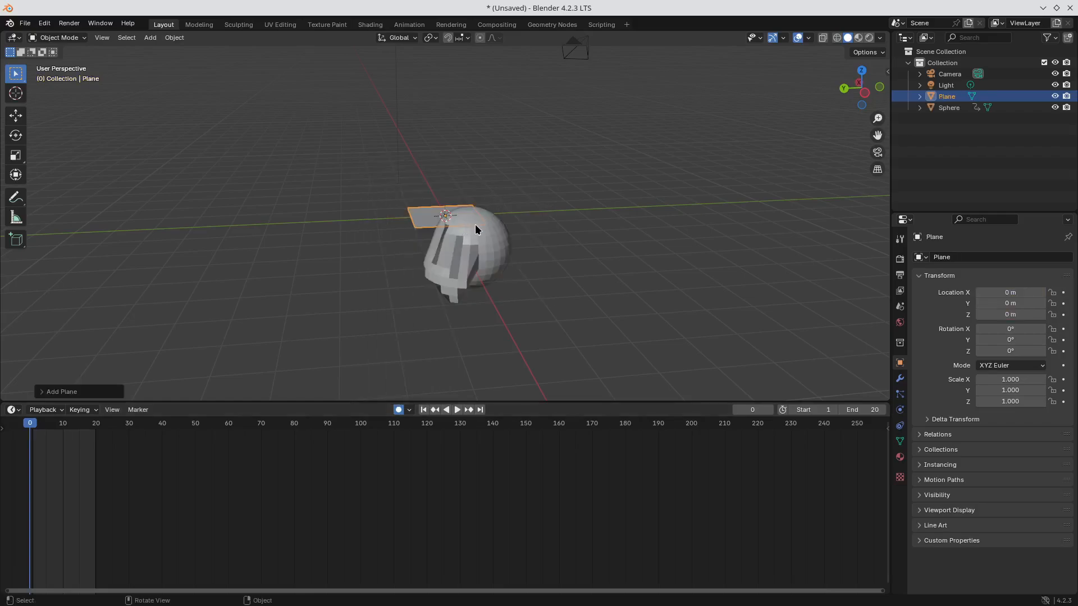
key(s)
click(799, 301)
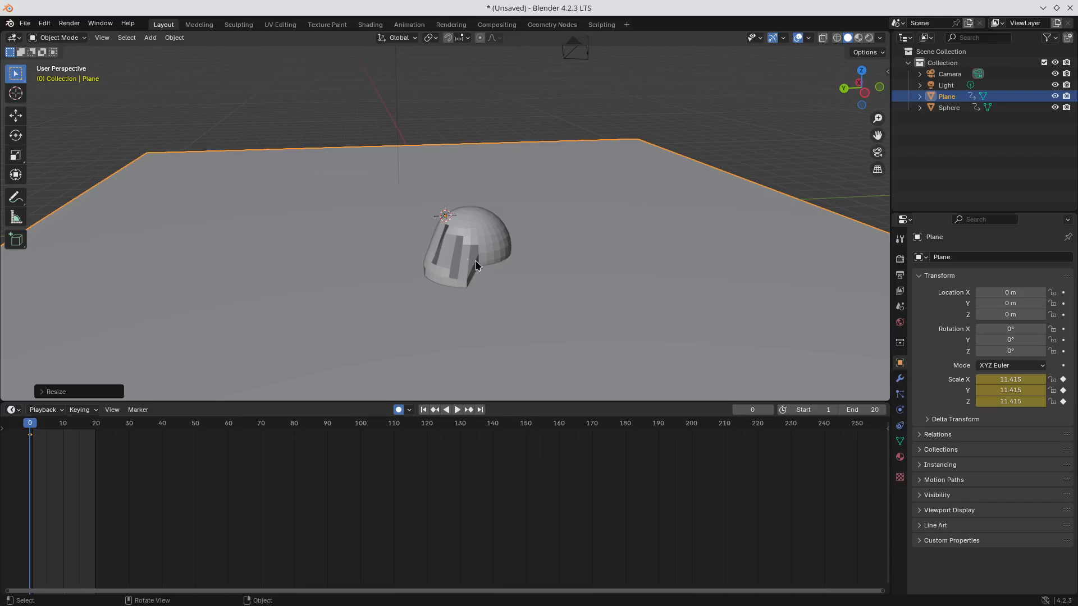
Step: Add a cube mesh and move it to about X 0.36 m, Y -6.71 m, Z 1.15 m on one side of the sphere
middle_drag(369, 275, 602, 264)
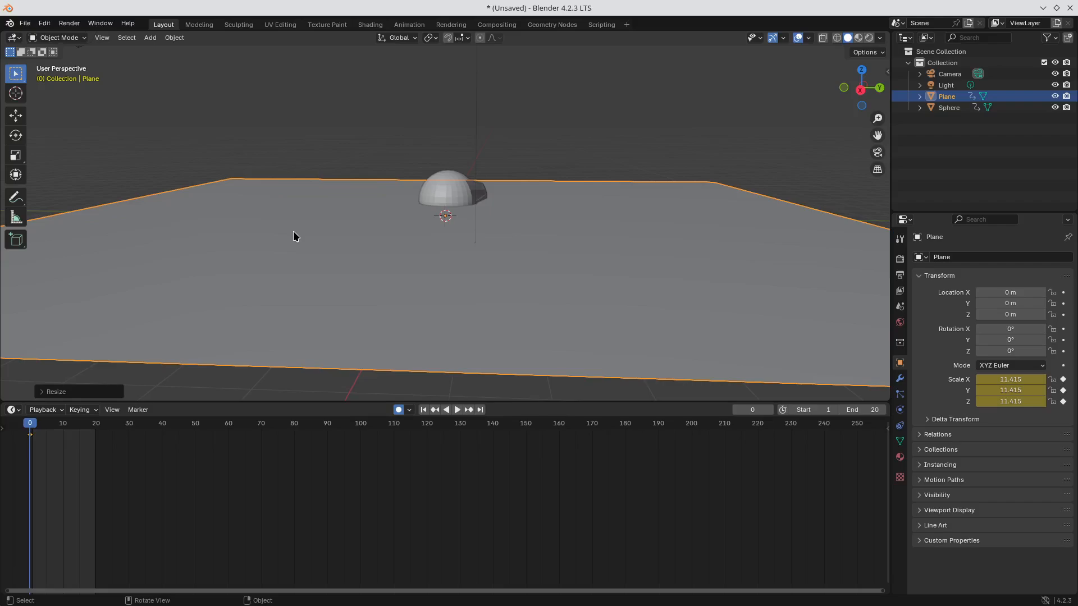
key(shift+a)
mouse_move(295, 233)
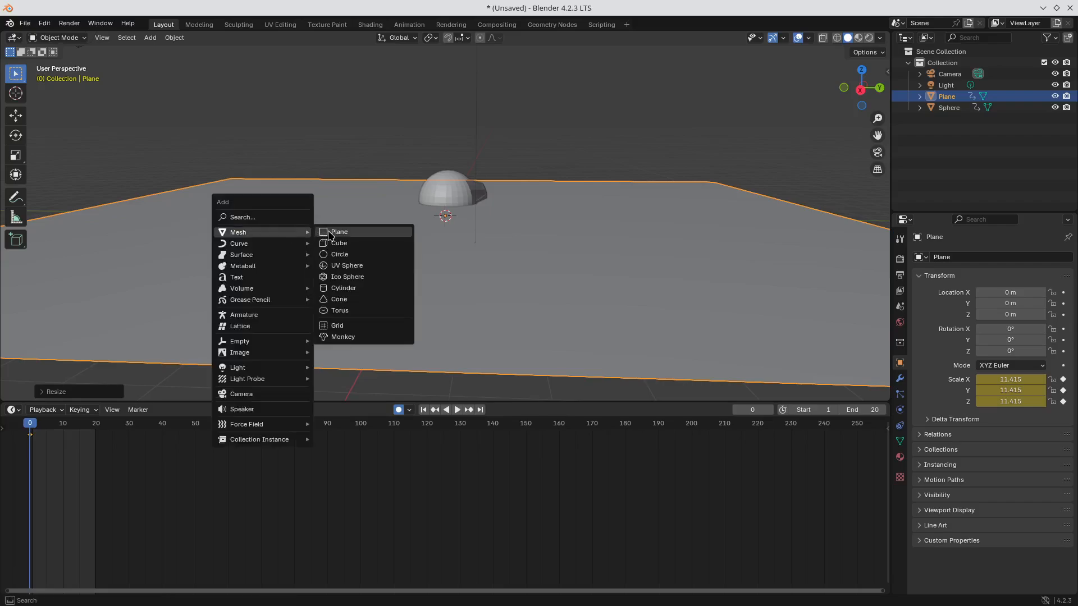
click(339, 243)
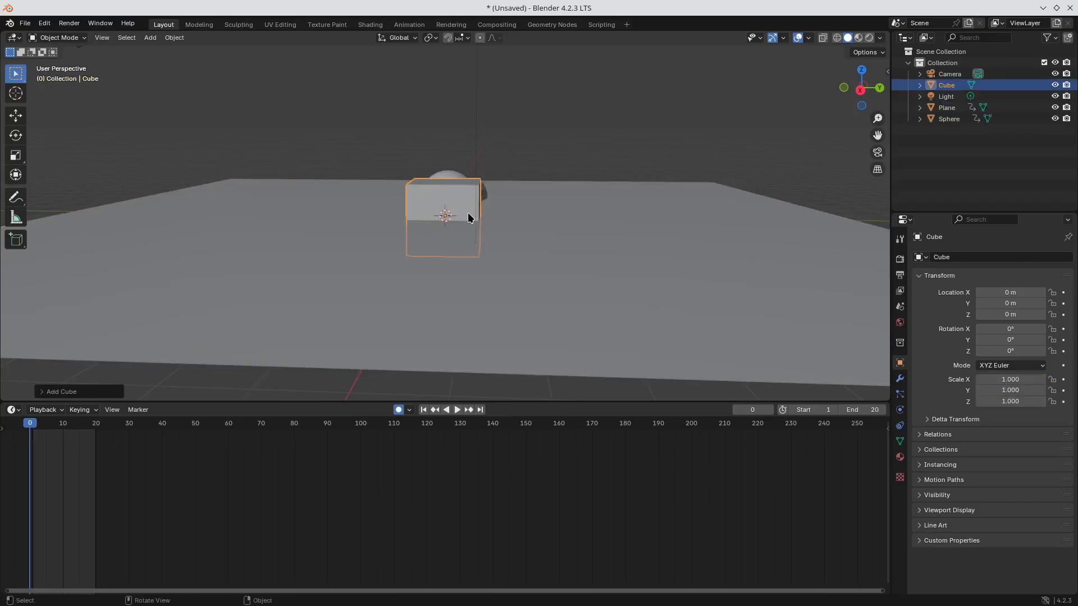
key(g)
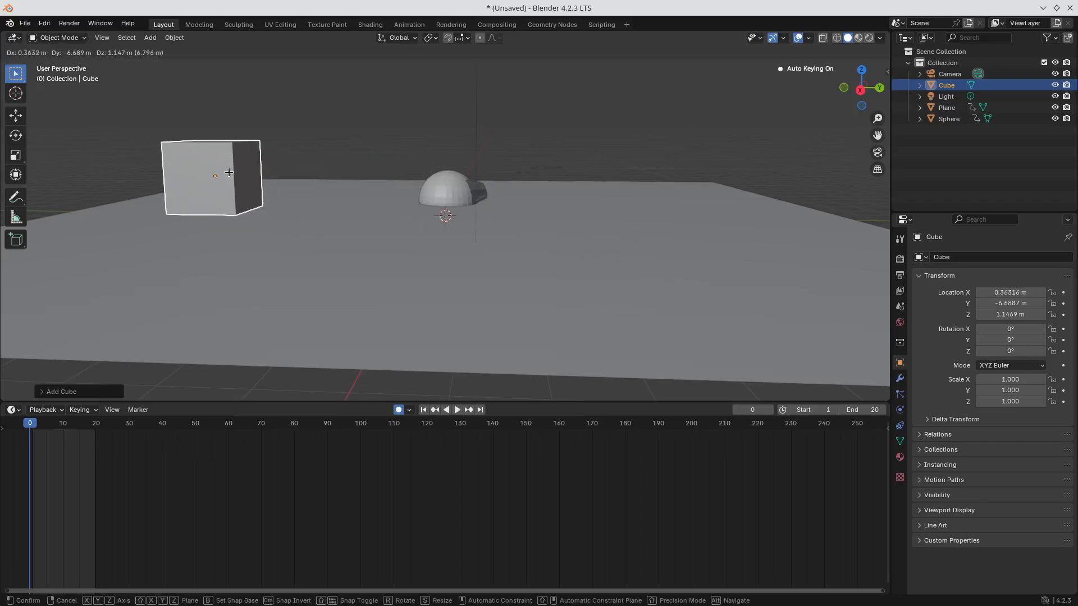
click(284, 293)
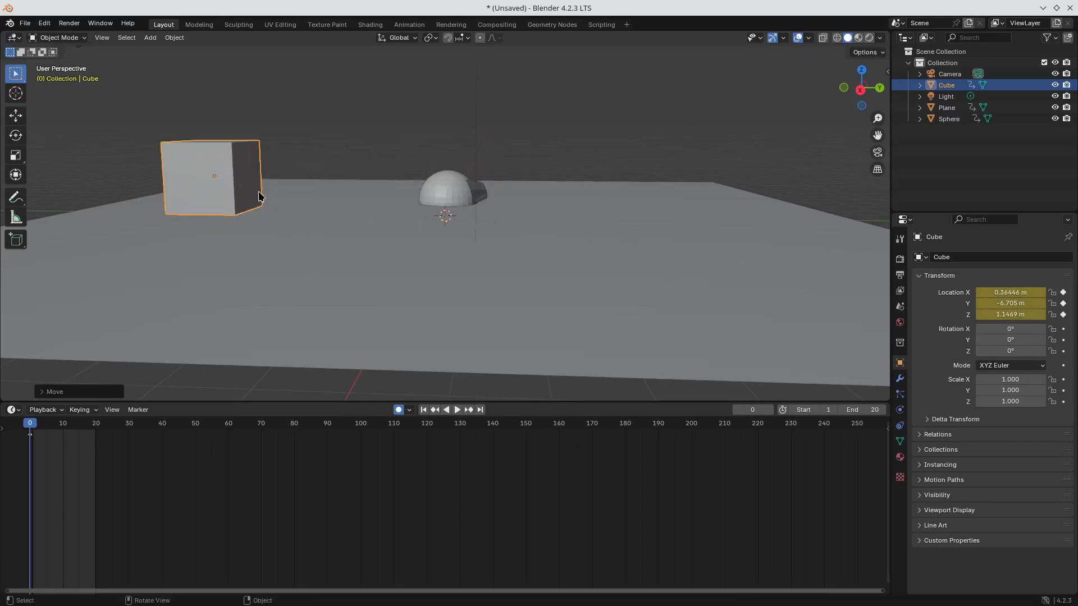
Step: Duplicate the cube and place the copy across from it at about X -0.57 m, Y 5.25 m, Z 1.03 m
right_click(209, 173)
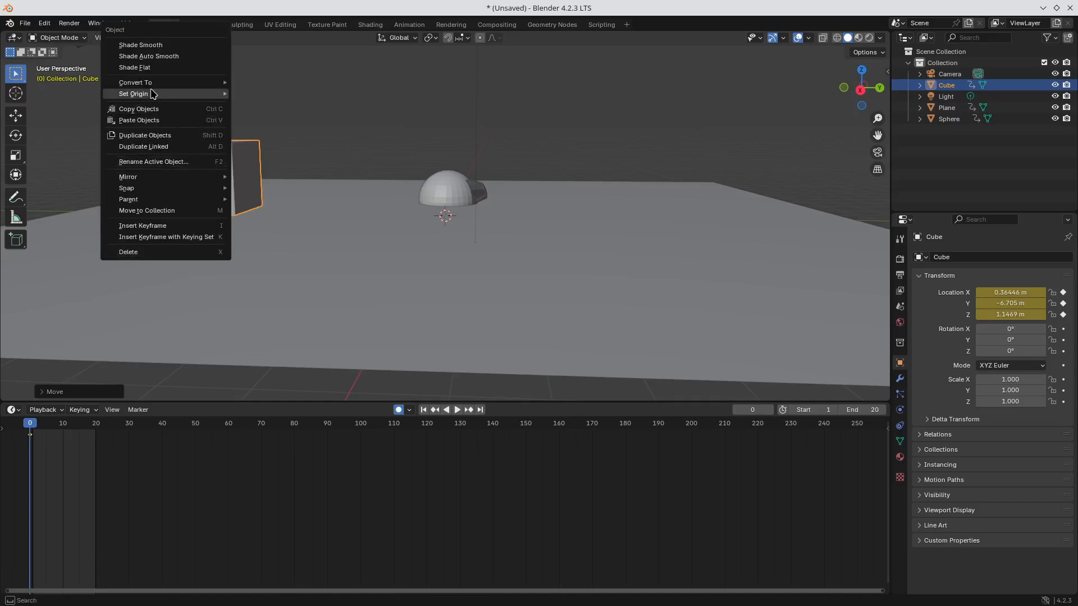
click(143, 135)
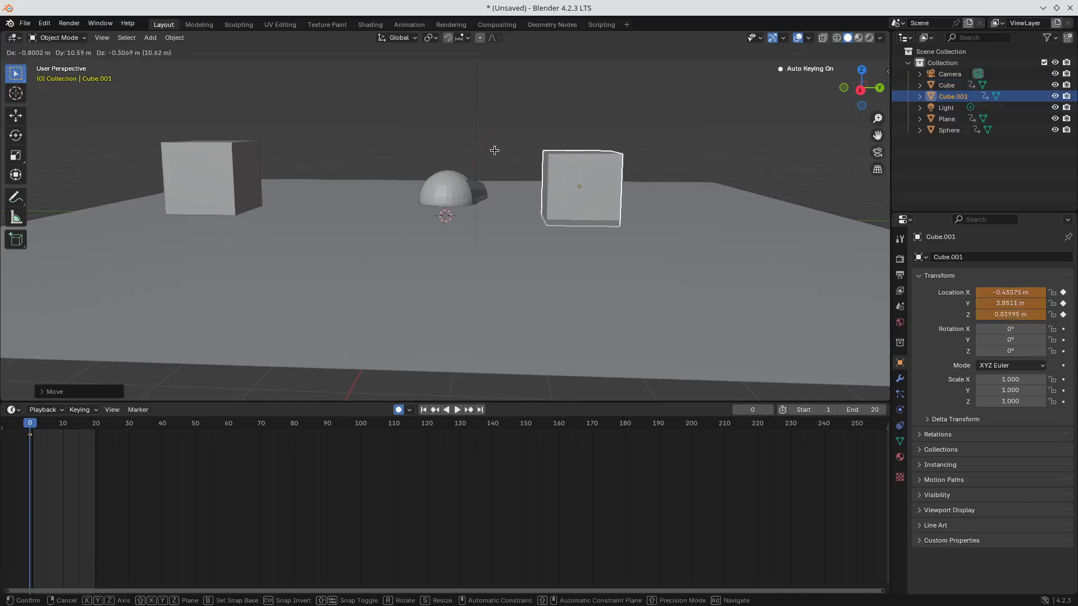
click(544, 148)
Step: Look through the camera and move it along the global Y axis to about Y -9.99 m
middle_drag(296, 208, 58, 223)
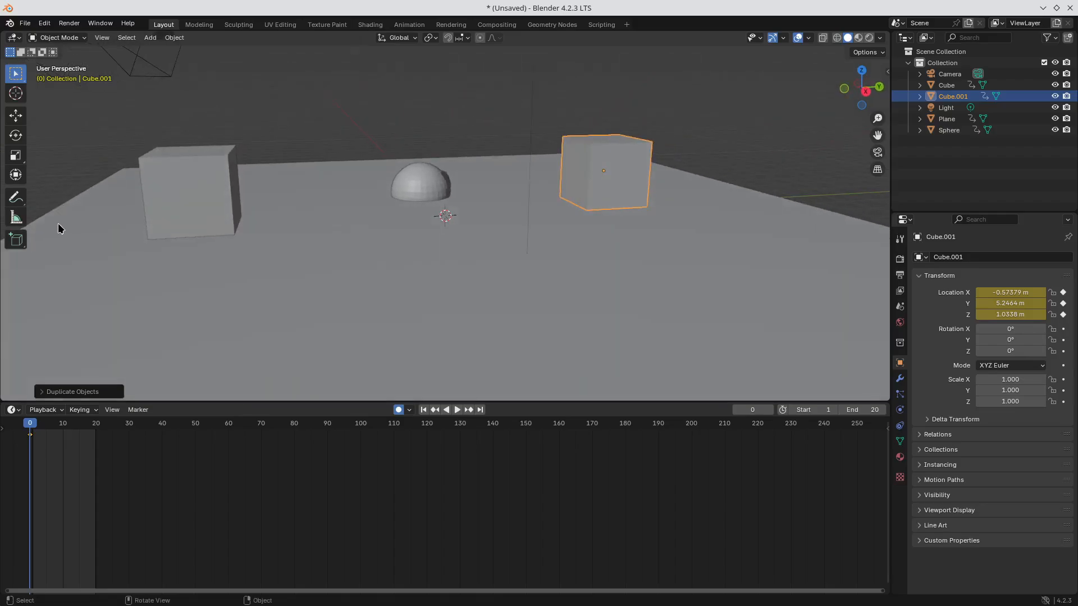
key(KP_0)
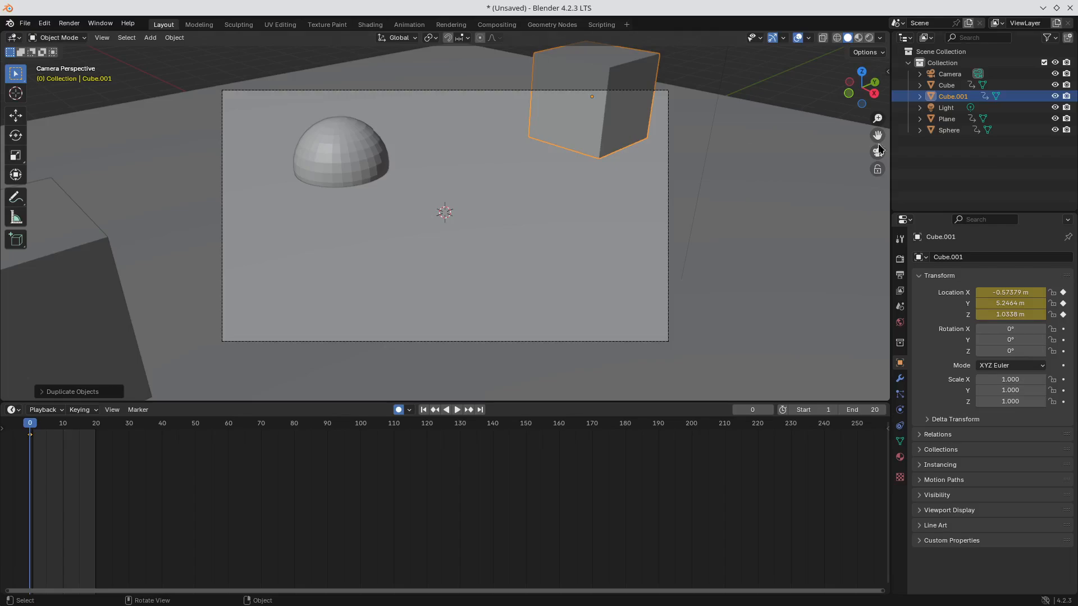
click(948, 74)
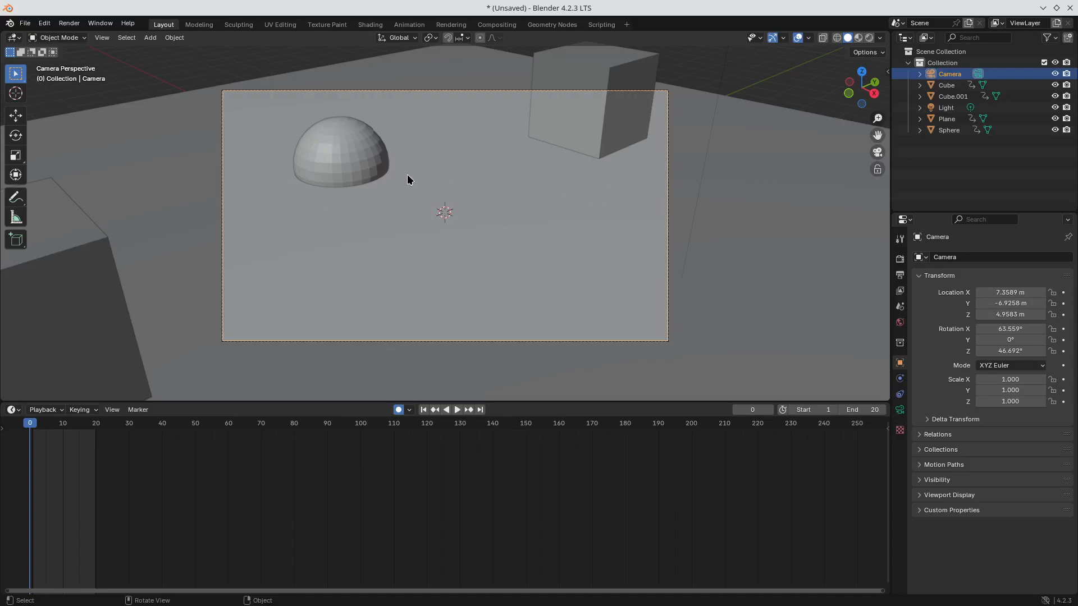
key(g)
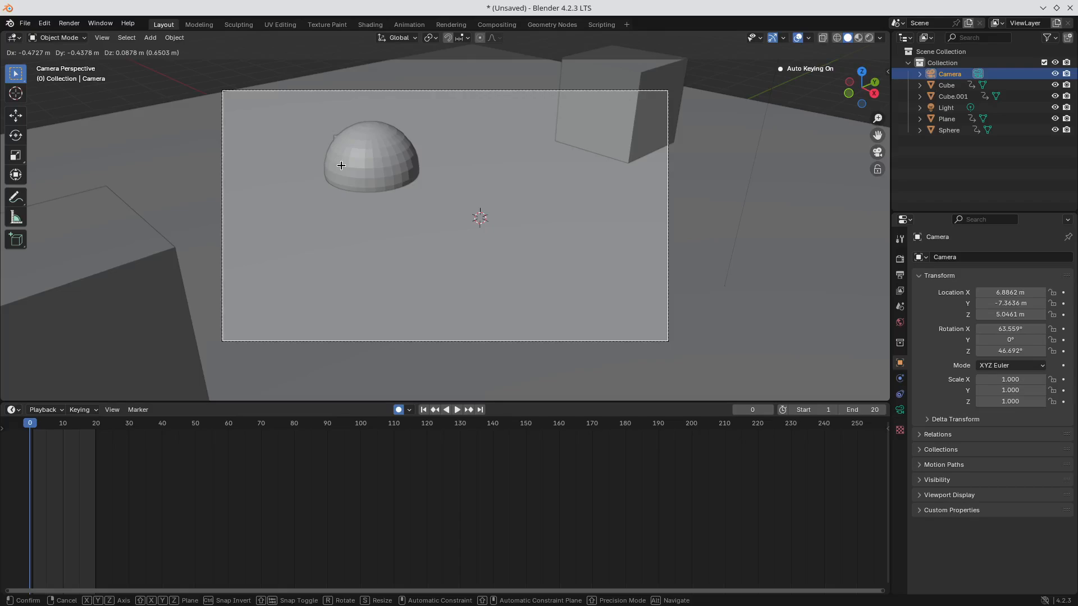
key(x)
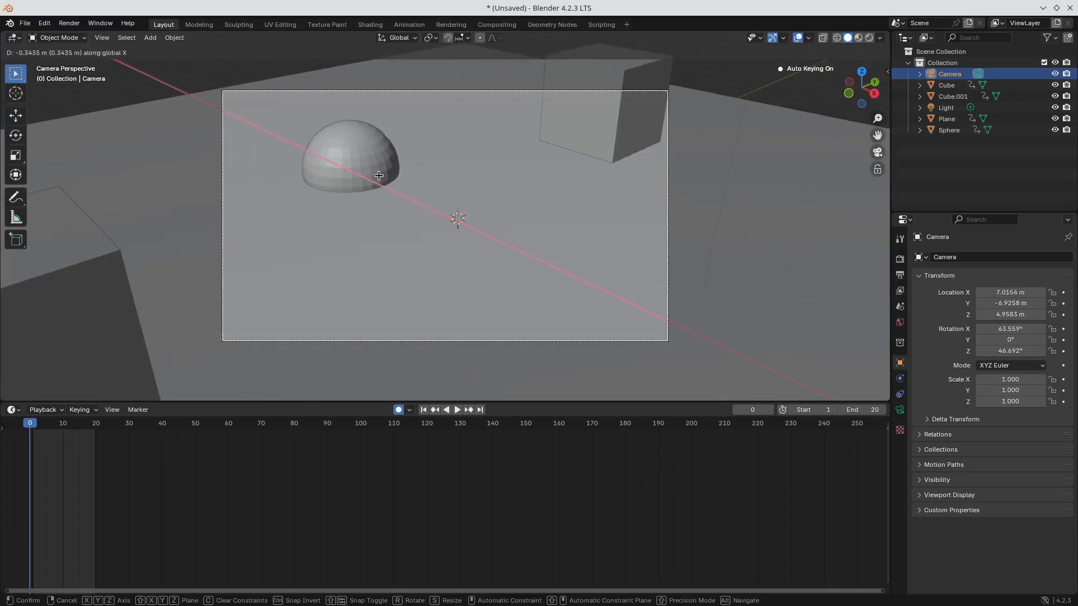
key(y)
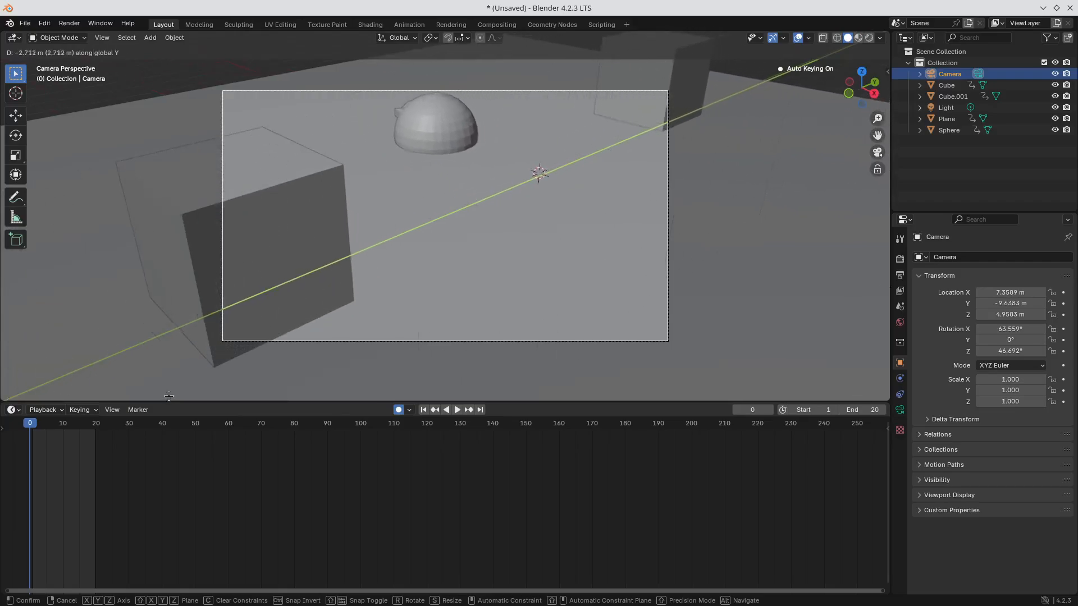
click(88, 352)
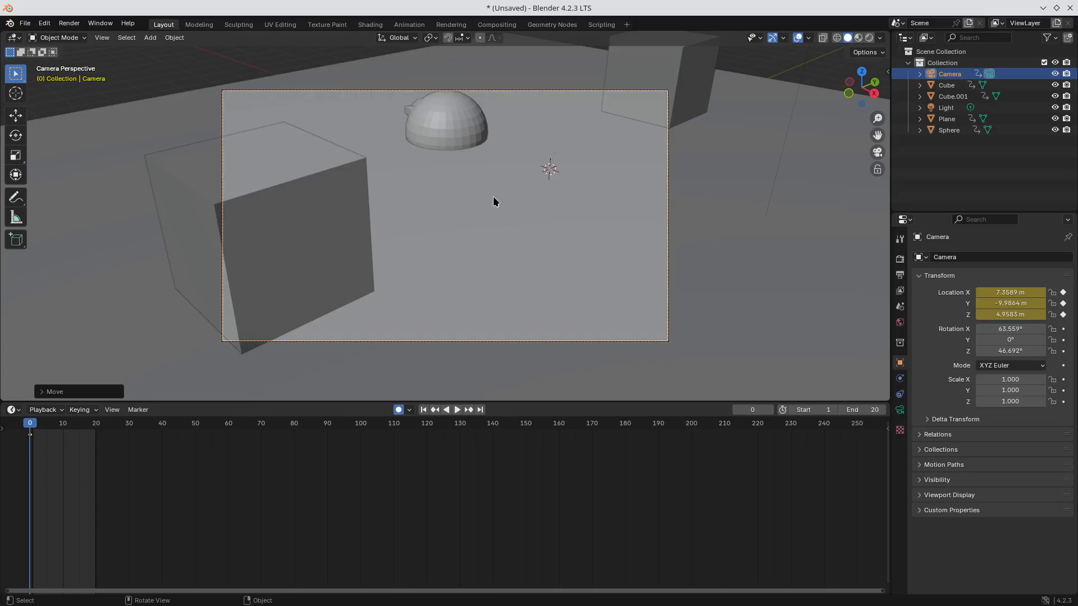
Step: Leave the camera view, select the sphere and switch it to Sculpt Mode
middle_drag(479, 181, 494, 219)
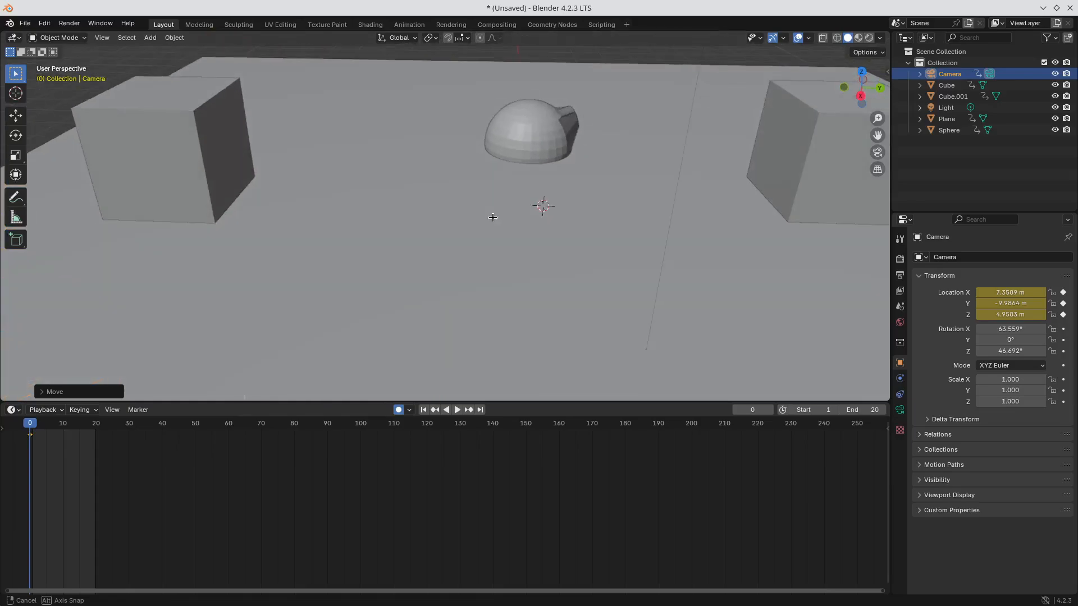
click(537, 126)
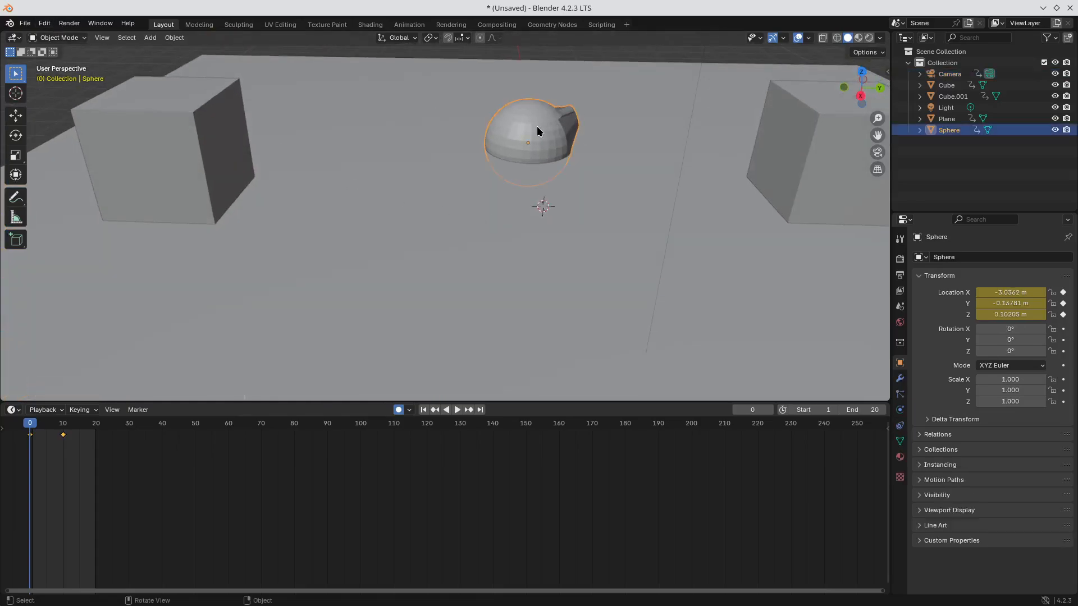
click(71, 40)
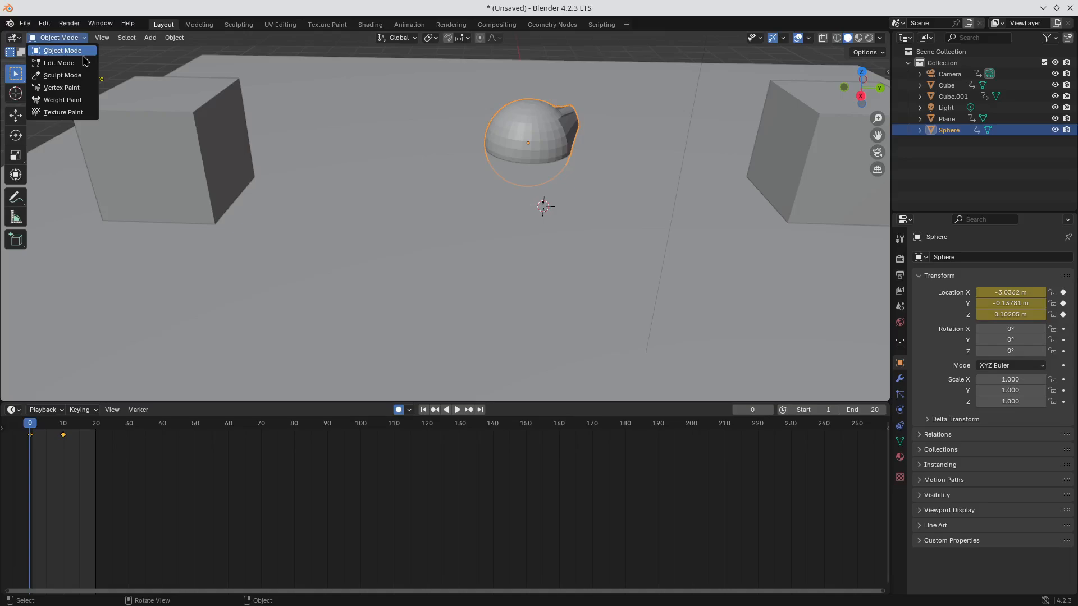
click(61, 76)
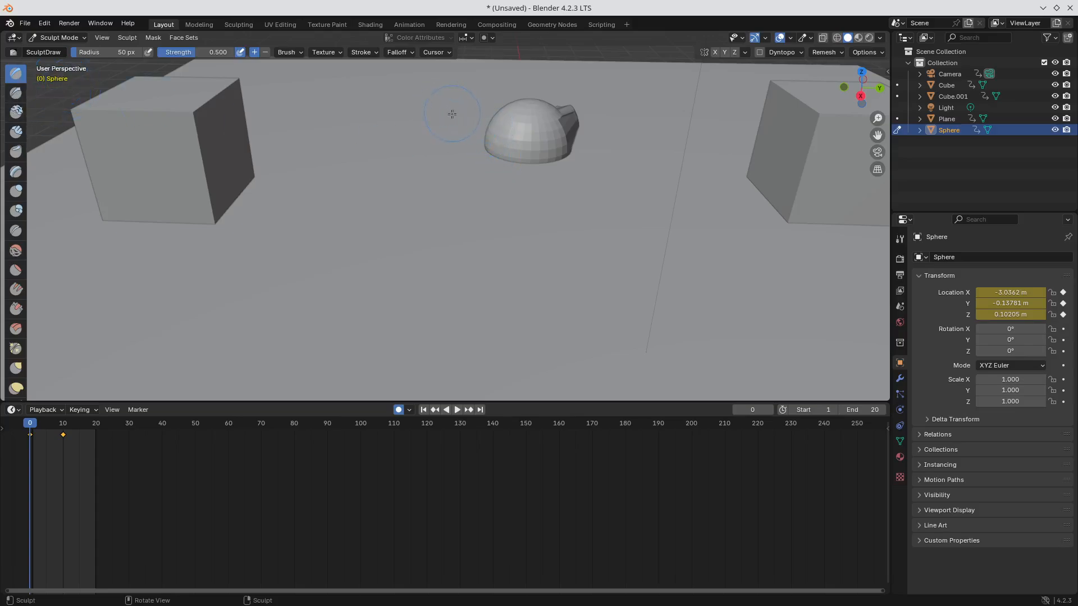
Step: Inflate the lower front of the sphere with the Inflate/Deflate brush at a radius of 101 px
click(16, 193)
scroll(541, 137, up, 4)
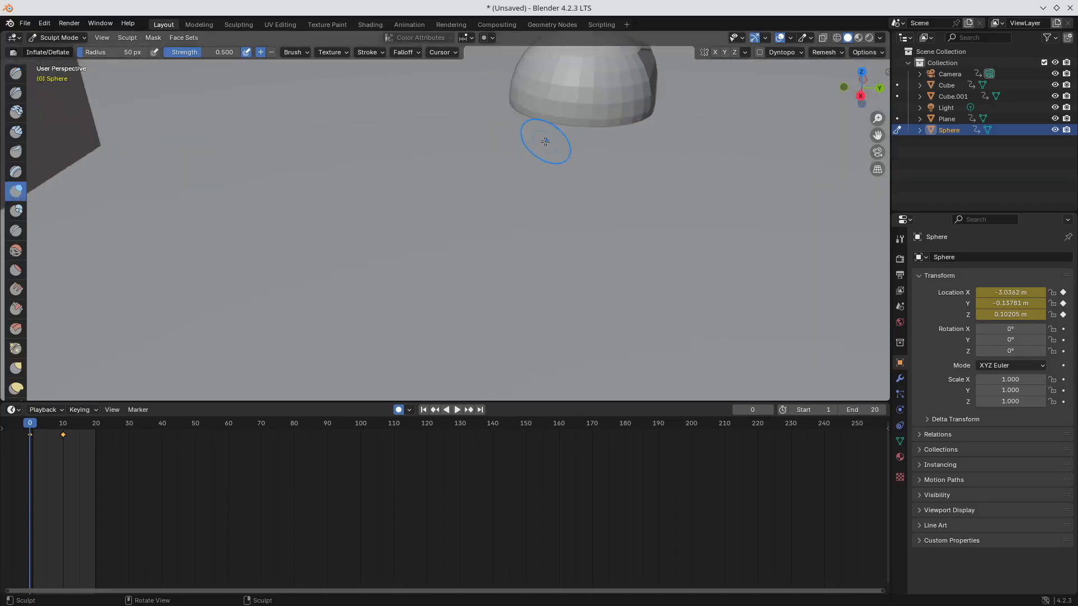
middle_drag(555, 137, 580, 88)
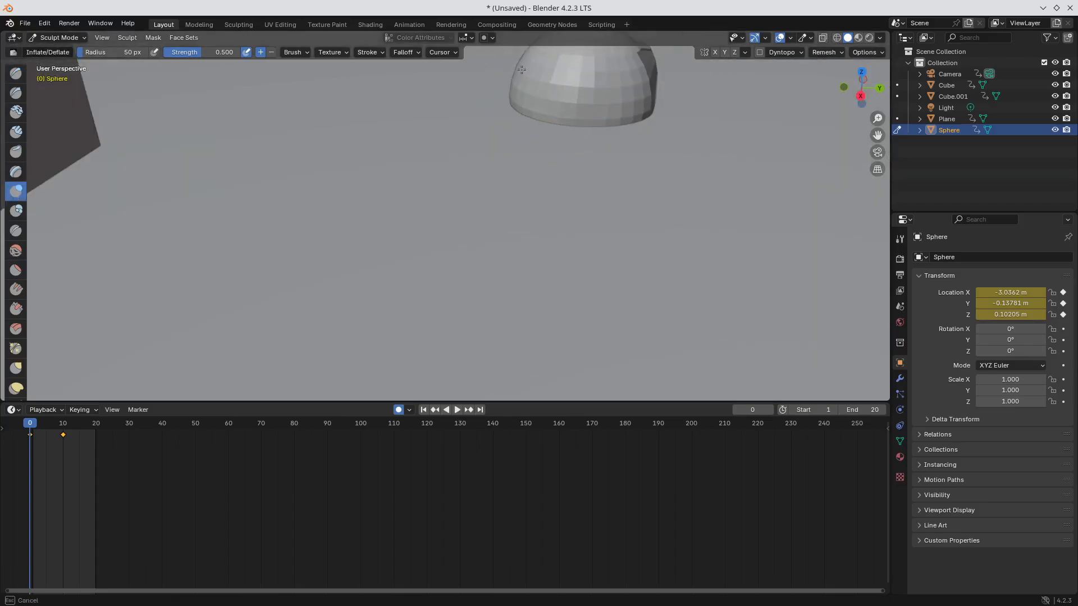
key(f)
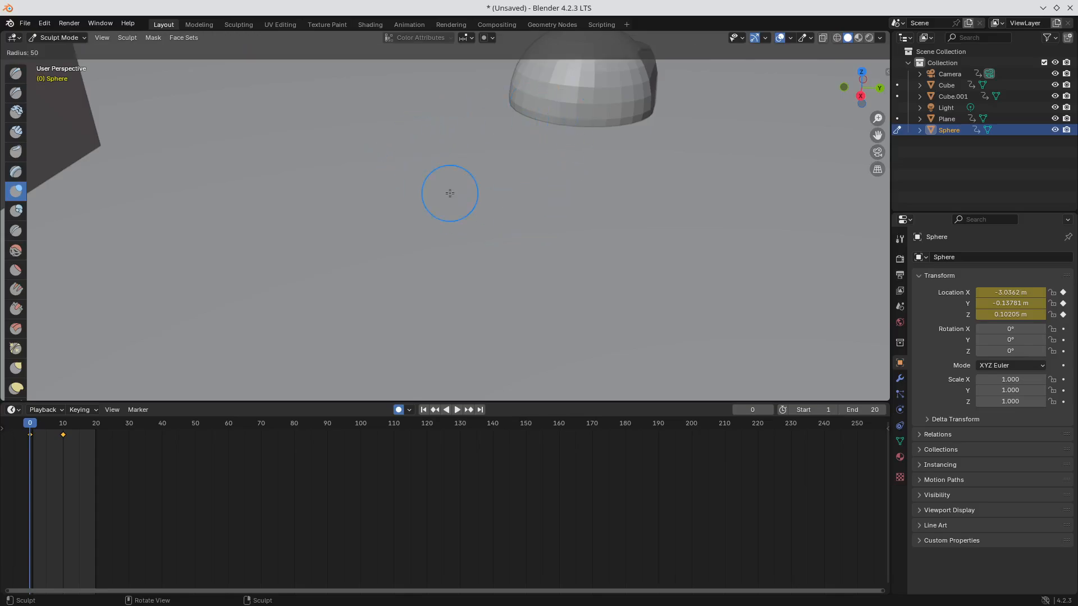
click(479, 189)
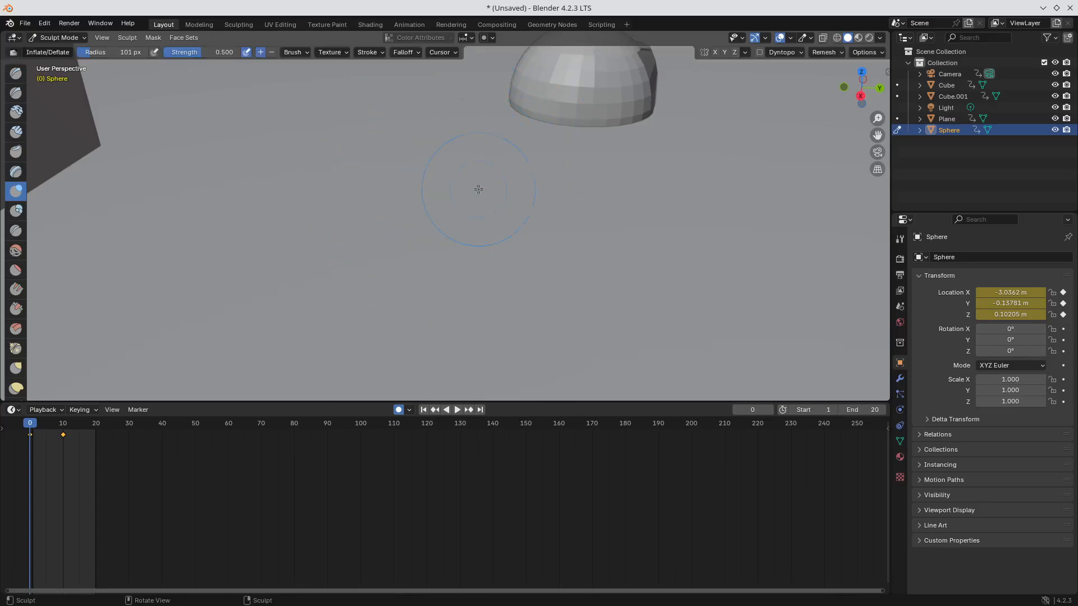
mouse_move(539, 121)
mouse_down()
mouse_move(577, 84)
mouse_move(559, 115)
mouse_up()
mouse_move(604, 86)
mouse_down()
mouse_move(567, 106)
mouse_move(584, 115)
mouse_move(598, 79)
mouse_move(531, 90)
mouse_move(598, 110)
mouse_up()
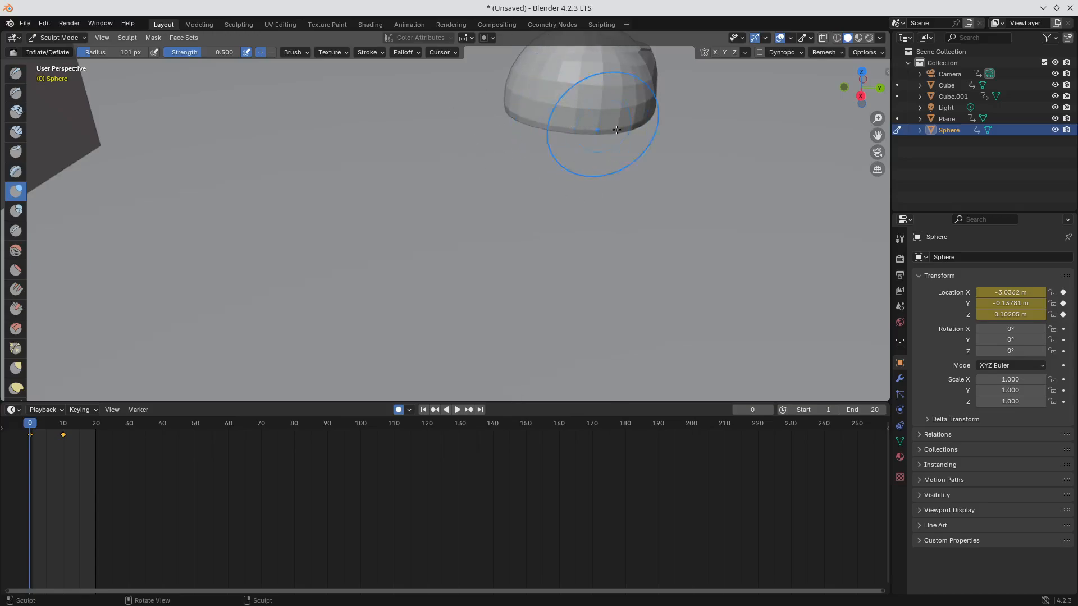
Step: Build up the sphere's lower front with a Draw brush stroke, and even it out with the Smooth brush
click(16, 73)
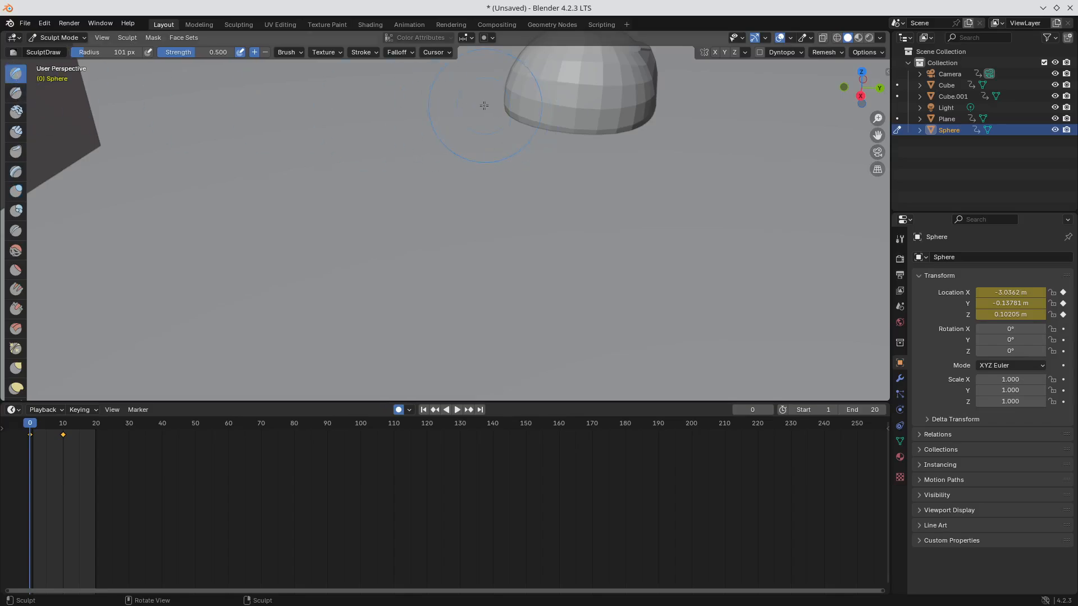
mouse_move(550, 112)
mouse_down()
mouse_move(584, 84)
mouse_move(666, 155)
mouse_move(657, 90)
mouse_up()
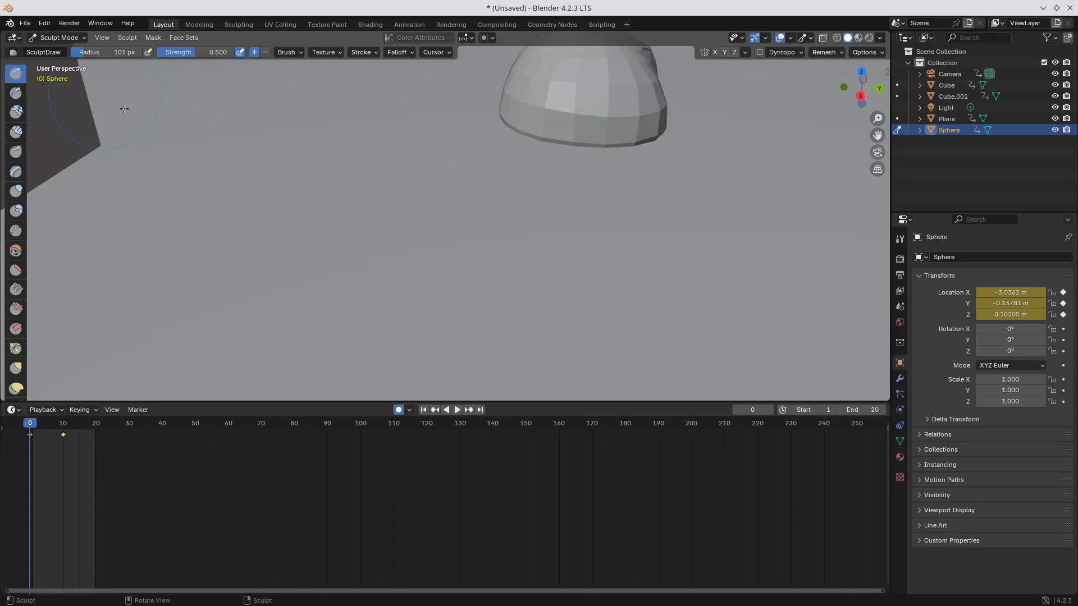
click(17, 248)
mouse_move(534, 135)
mouse_down()
mouse_move(567, 120)
mouse_move(553, 120)
mouse_move(591, 92)
mouse_move(612, 110)
mouse_up()
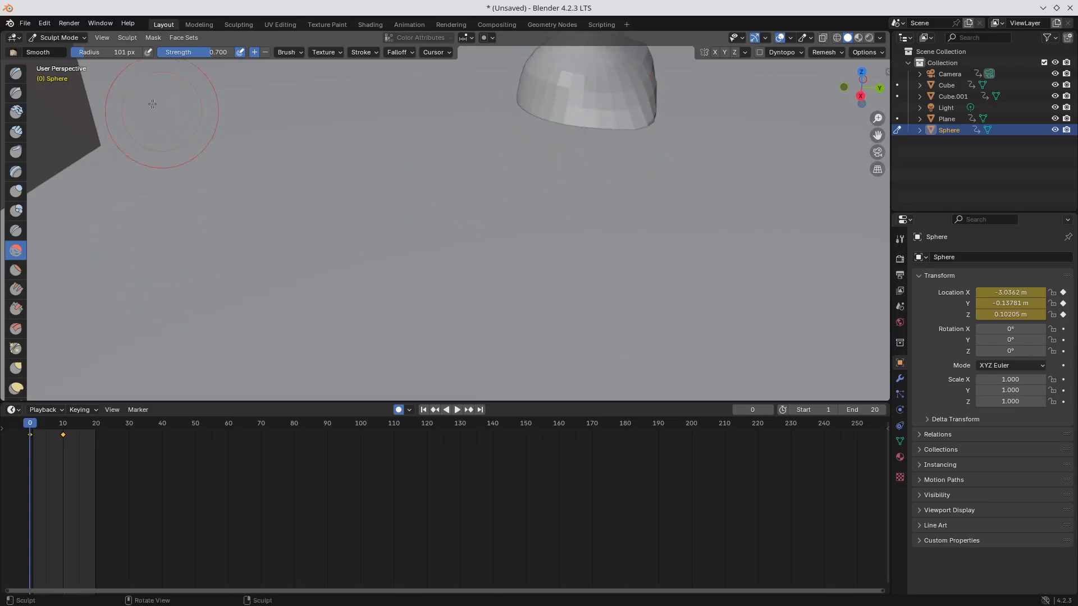
Step: Switch the sphere to Edit Mode and select a single vertex on the side of its body
click(56, 38)
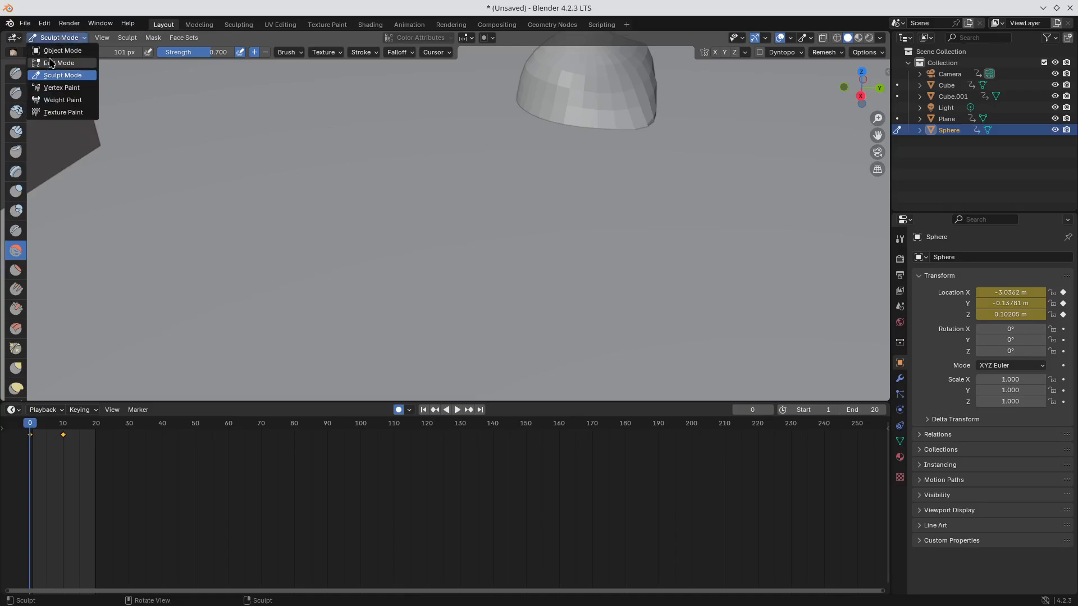
click(53, 62)
middle_drag(675, 104, 596, 131)
middle_drag(561, 127, 562, 127)
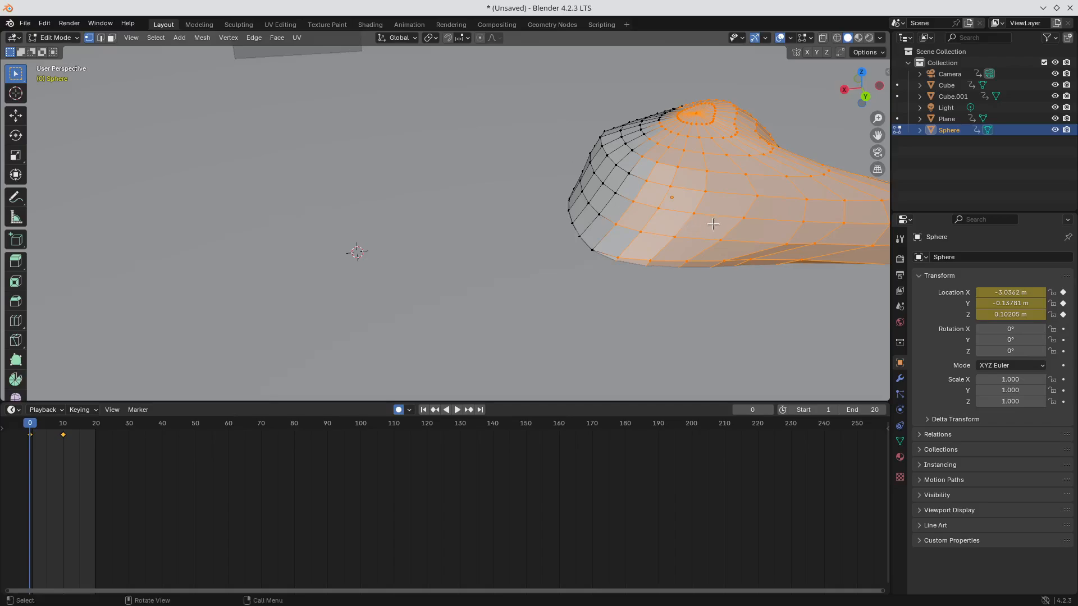
click(704, 190)
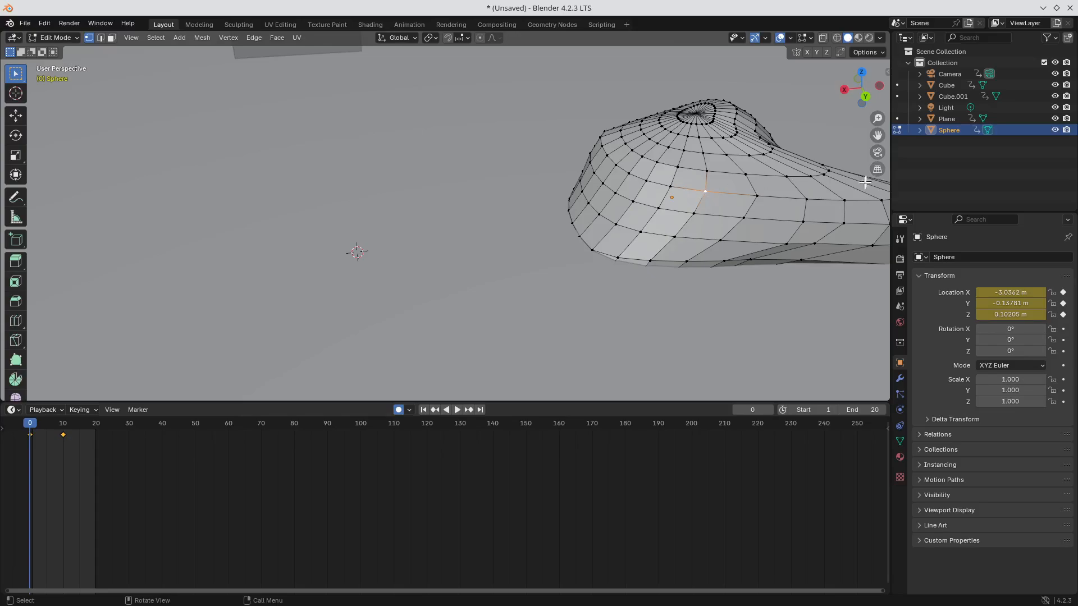
middle_drag(760, 208, 561, 262)
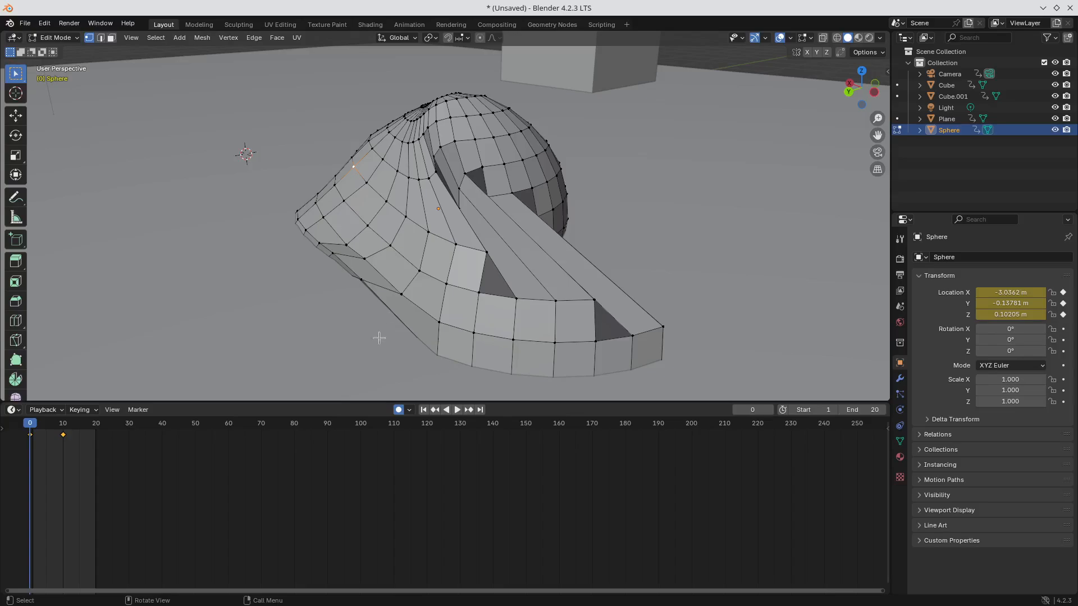
Step: Box-select the vertices along the sphere's protruding lower front rim, and add the remaining vertices at its outer end to the selection
drag(379, 337, 669, 240)
key(b)
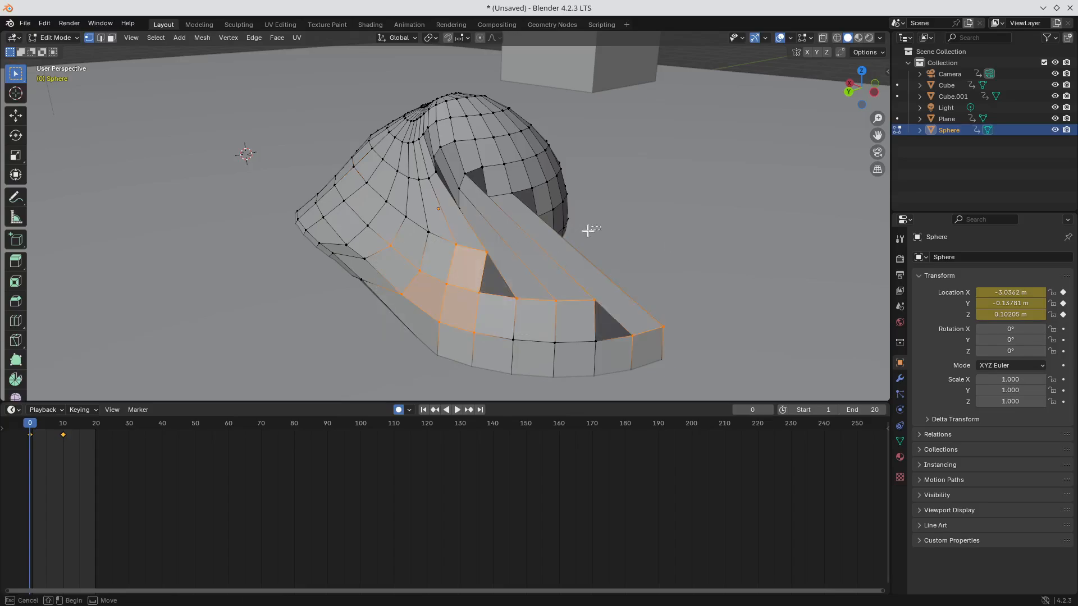
drag(588, 230, 416, 393)
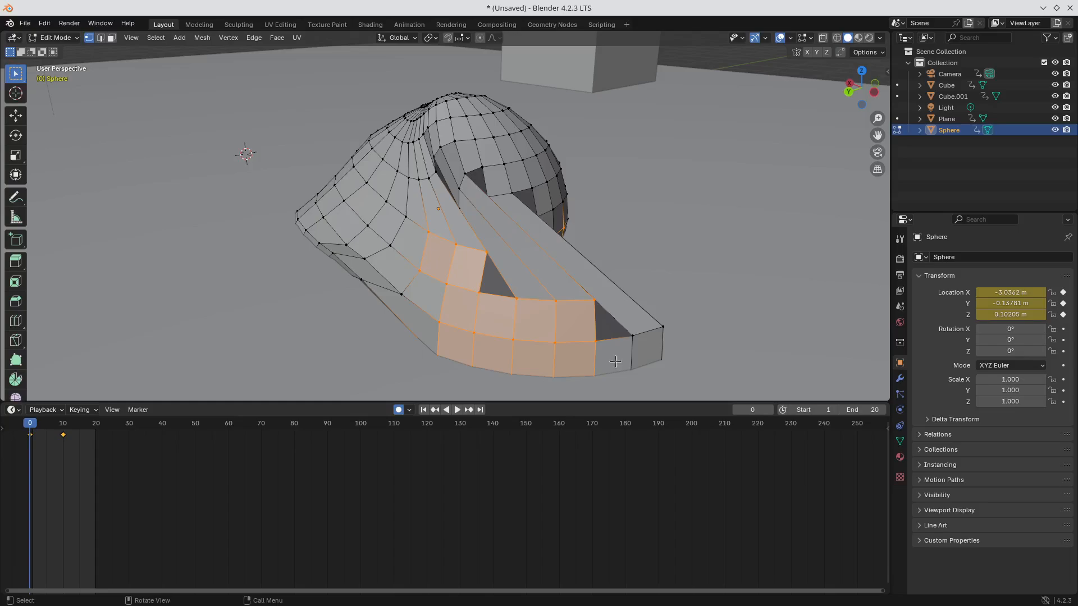
shift+click(635, 336)
shift+click(661, 328)
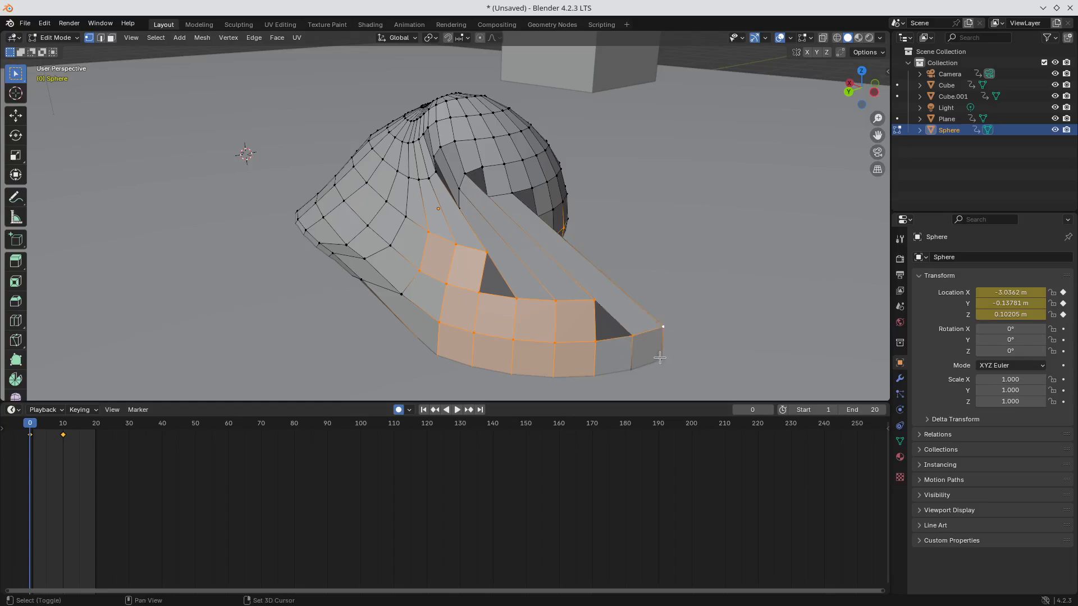
shift+click(629, 368)
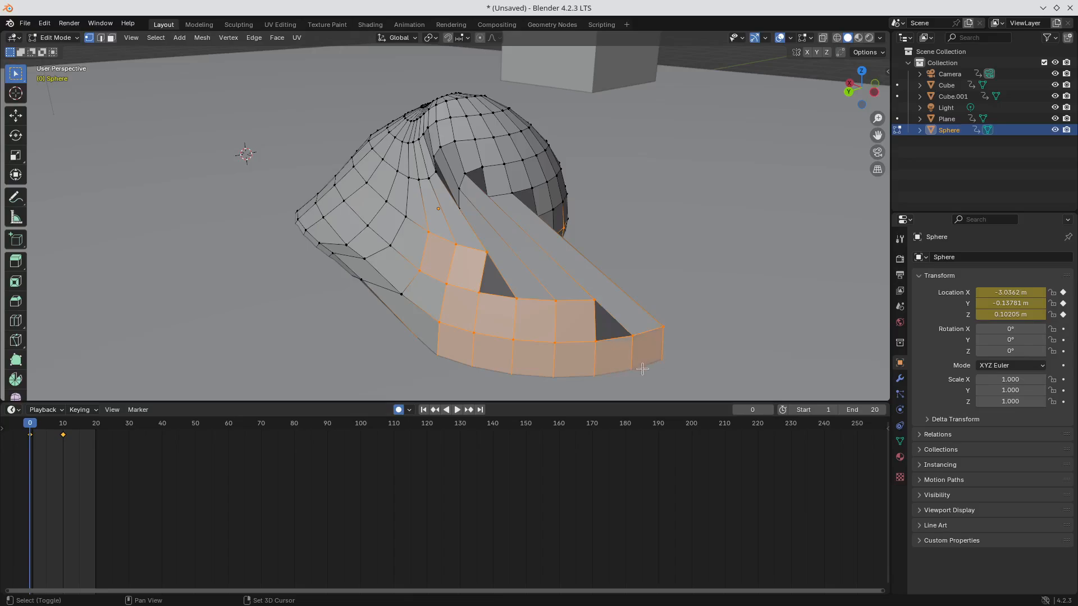
Step: Move the selected rim vertices along the global X axis, back in under the sphere's body
key(g)
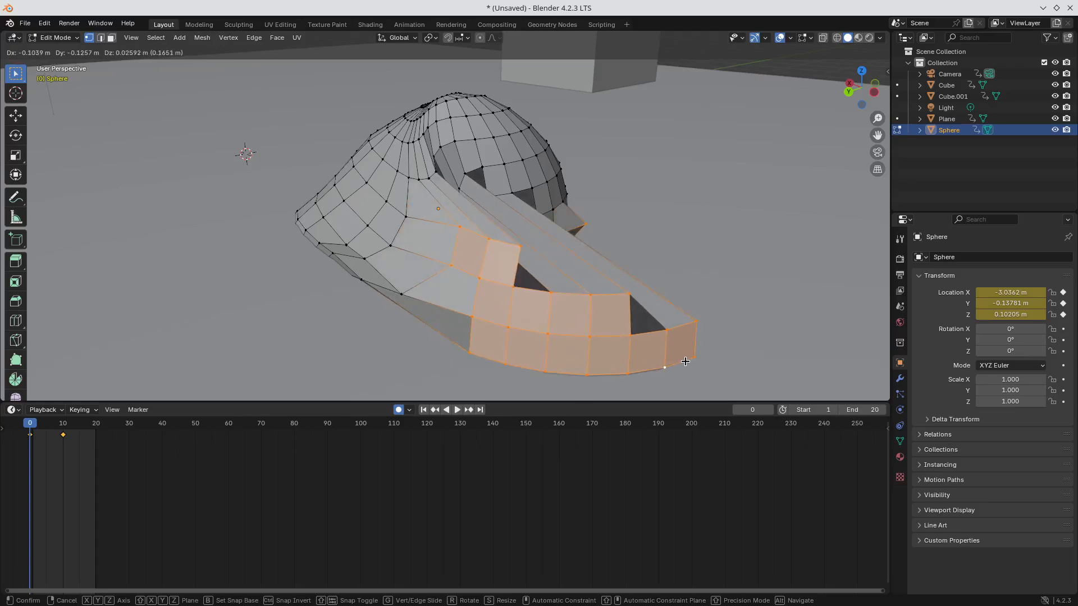
key(x)
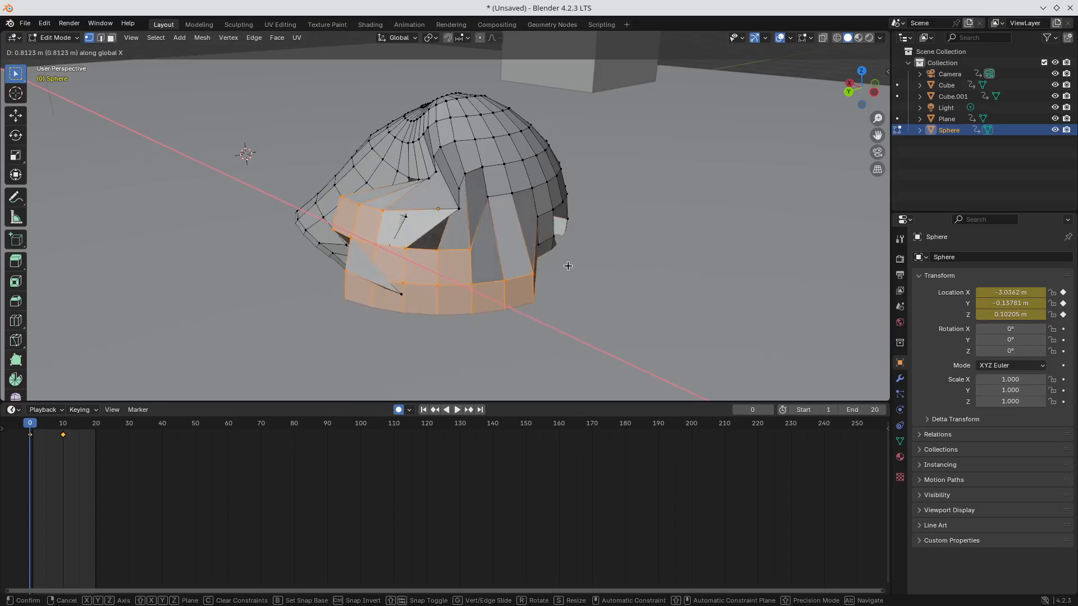
click(585, 275)
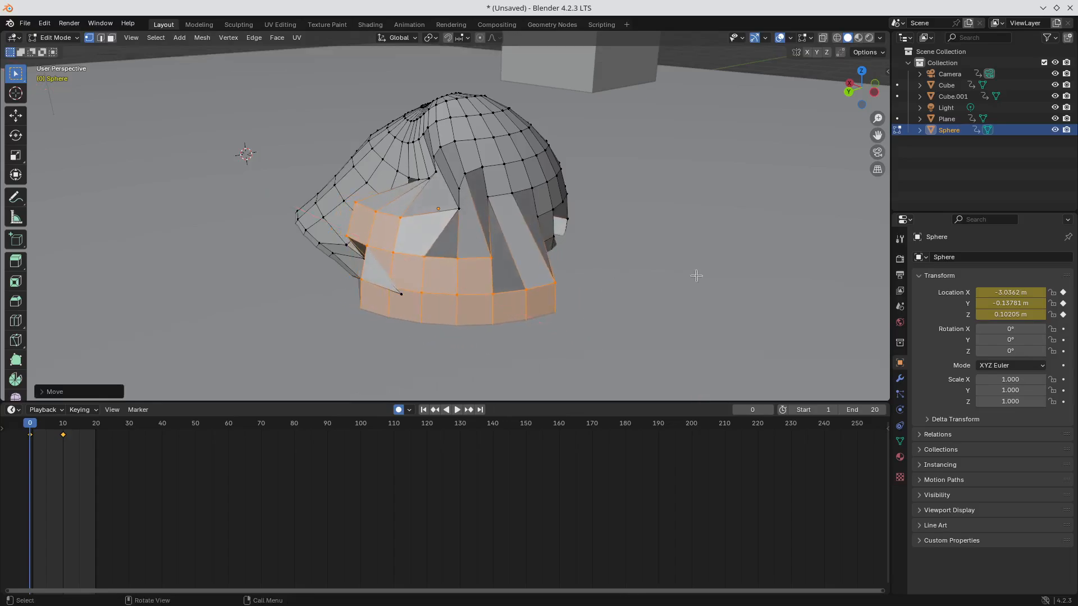
Step: Return the sphere to Sculpt Mode and even out its lower front rim with the Smooth brush at a radius of 101 px
click(54, 38)
click(56, 73)
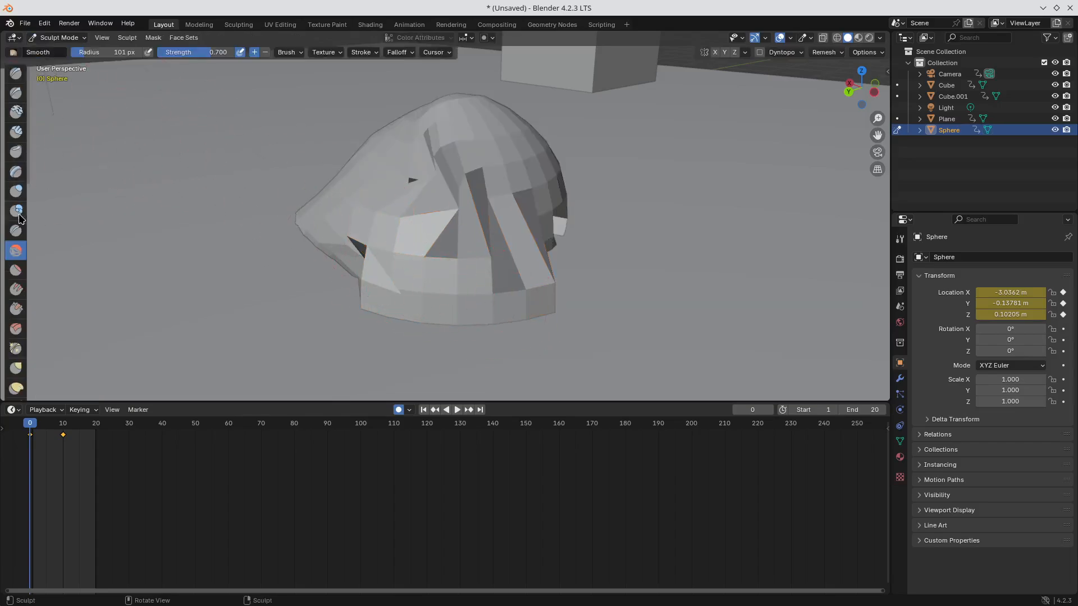
mouse_move(457, 330)
mouse_down()
mouse_move(427, 236)
mouse_move(514, 301)
mouse_move(541, 365)
mouse_move(566, 286)
mouse_move(570, 303)
mouse_up()
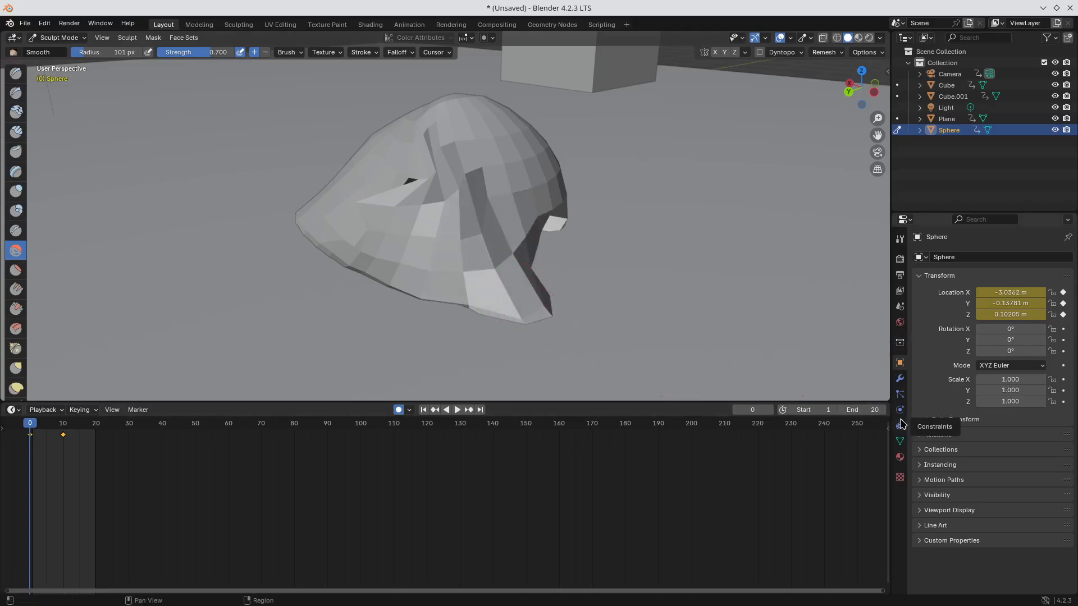
Step: Add a Subdivision Surface modifier to the sphere
click(900, 379)
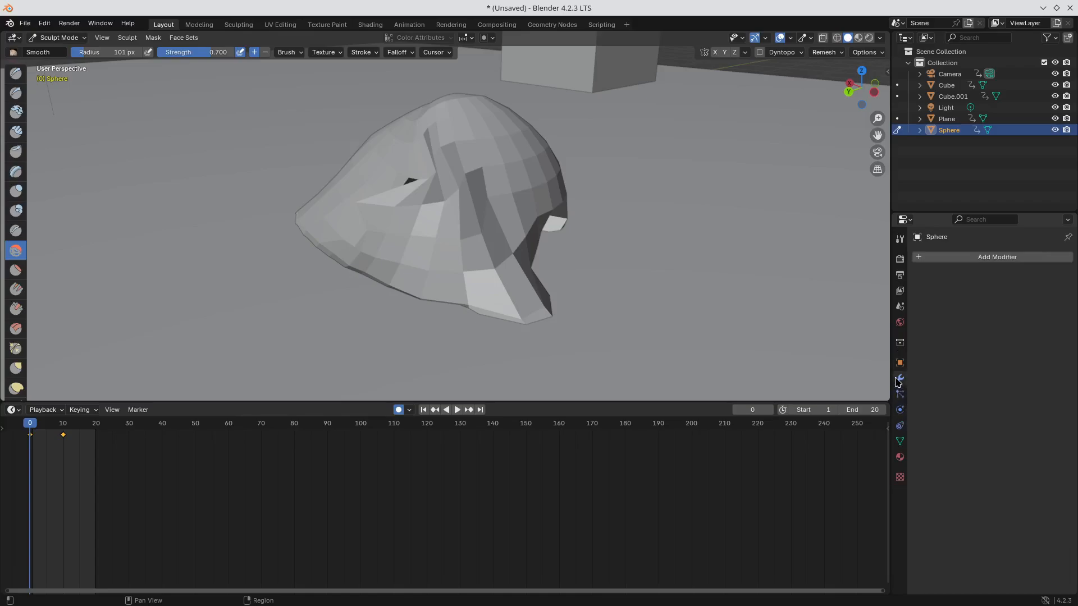
click(996, 260)
mouse_move(951, 290)
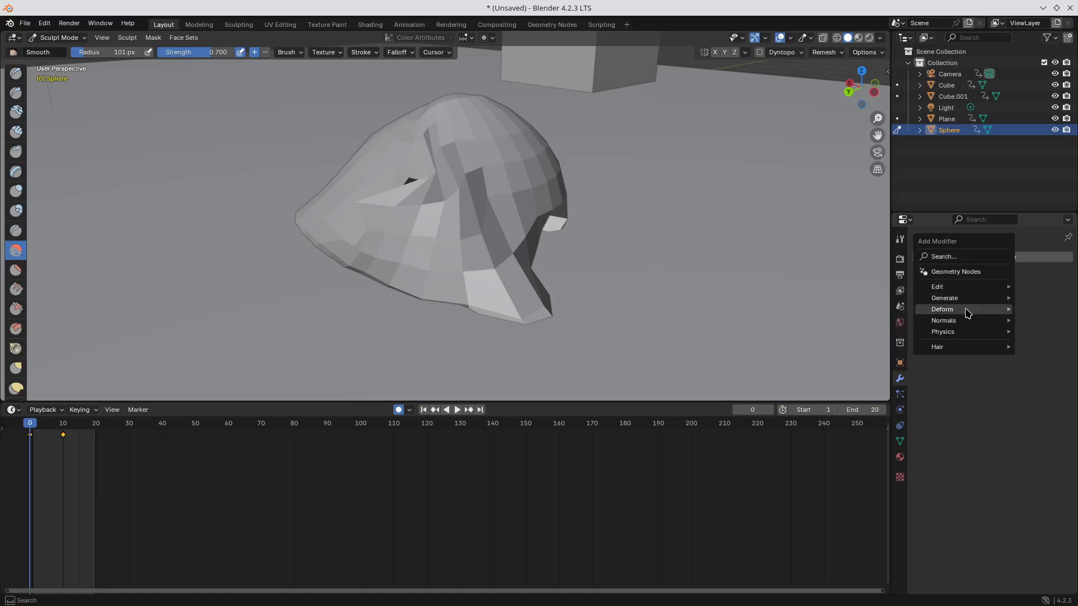
mouse_move(950, 325)
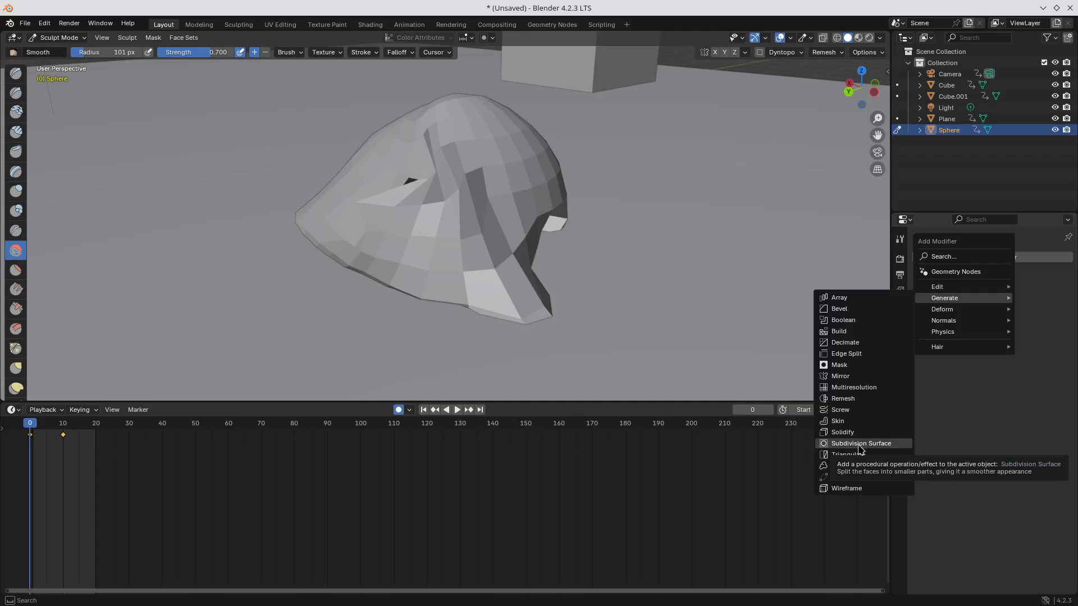
click(860, 445)
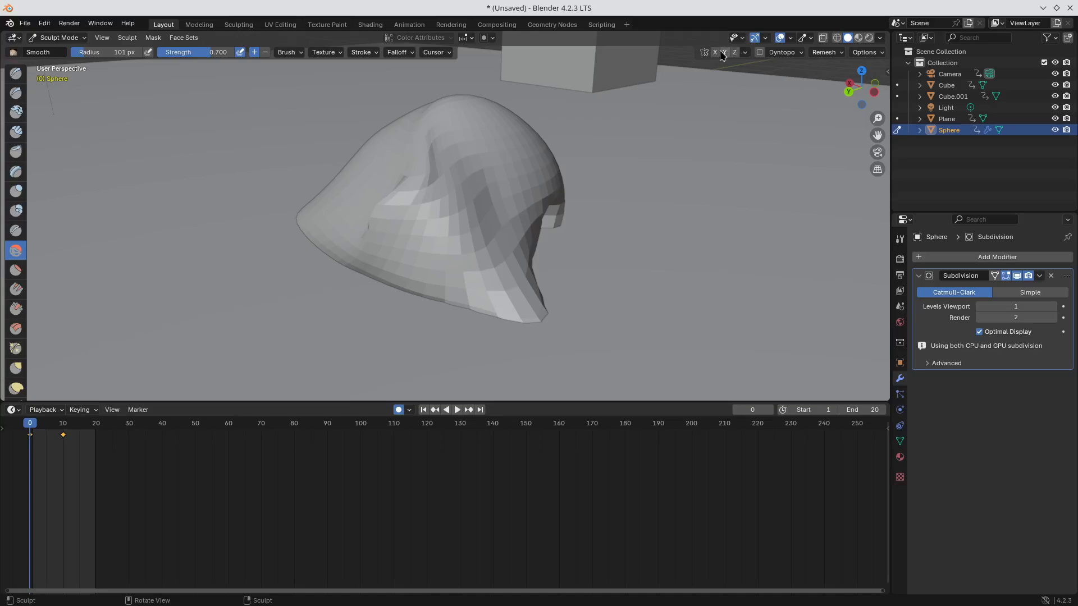
Step: Smooth the side of the subdivided sphere with a Smooth brush stroke from its middle towards the upper body
mouse_move(409, 192)
middle_down()
mouse_move(479, 180)
mouse_move(405, 185)
middle_up()
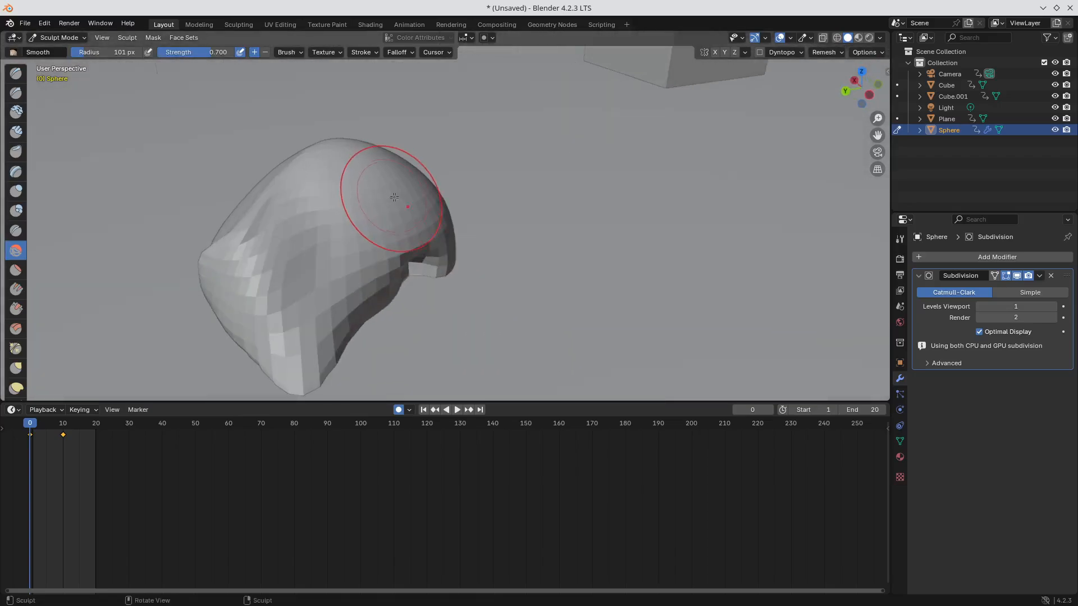
mouse_move(330, 276)
mouse_down()
mouse_move(247, 255)
mouse_move(373, 204)
mouse_move(395, 214)
mouse_up()
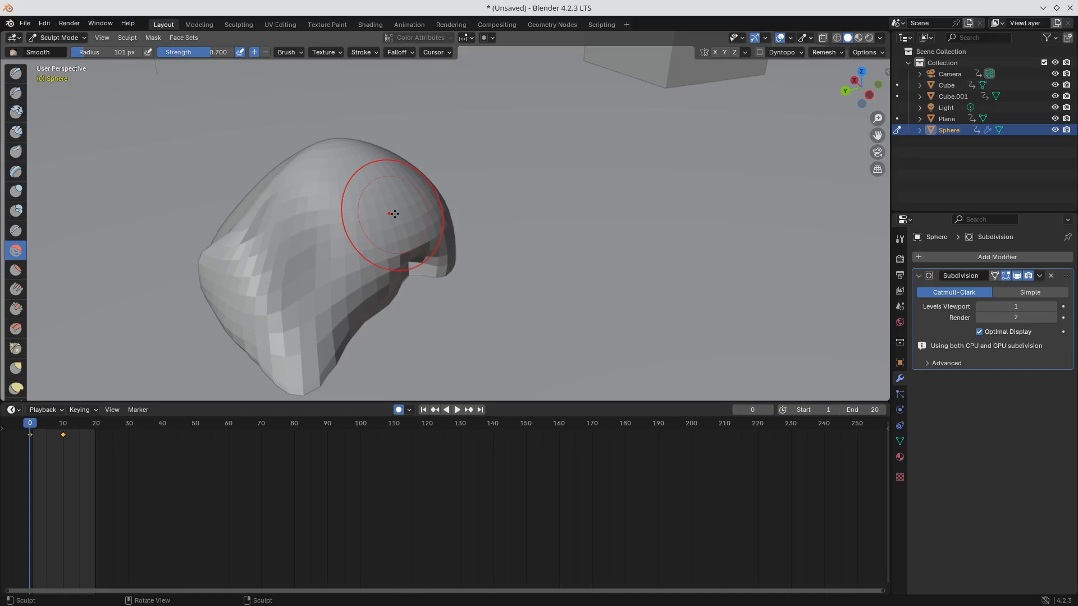